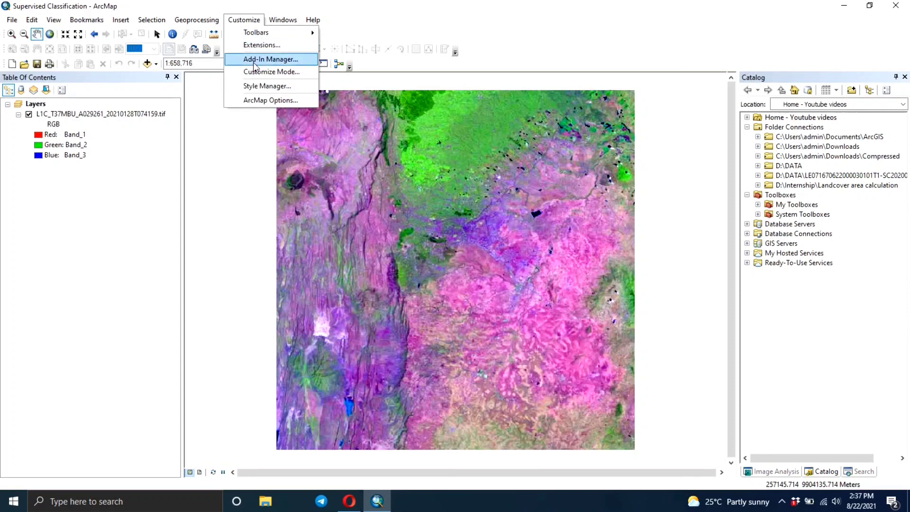
Check the Spatial Analyst extension and show the Image Classification toolbar above the map
left_click(255, 46)
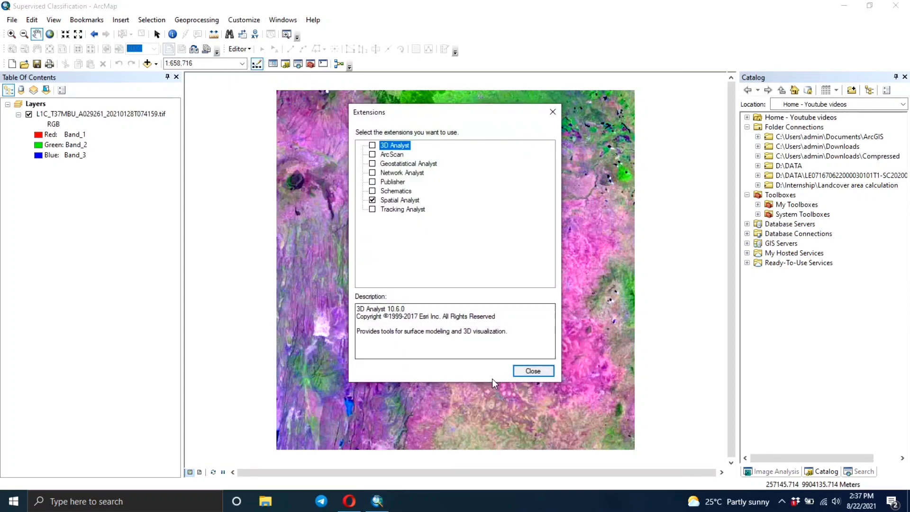
left_click(529, 369)
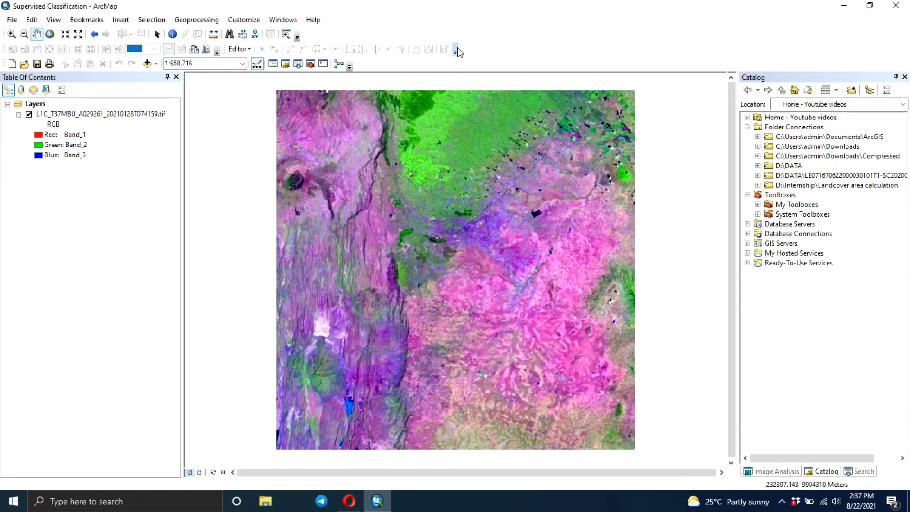
right_click(508, 32)
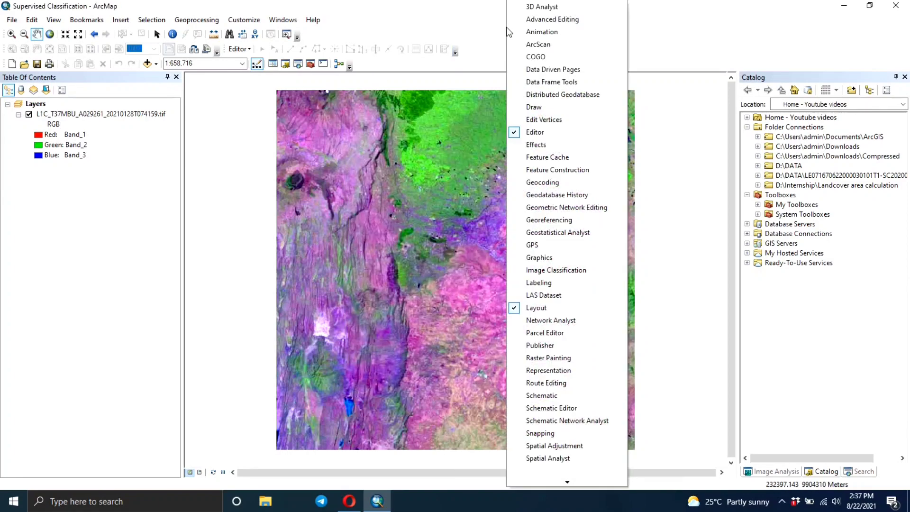
left_click(542, 269)
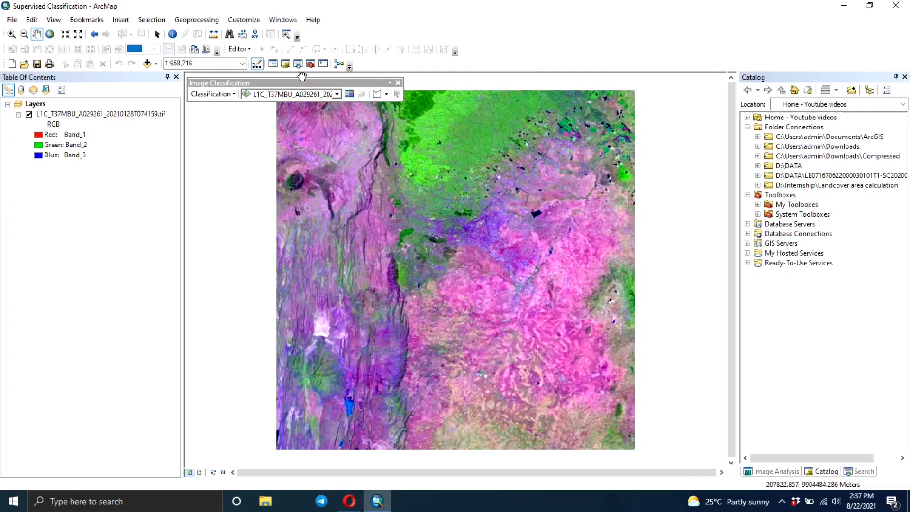
left_click_drag(303, 84, 463, 23)
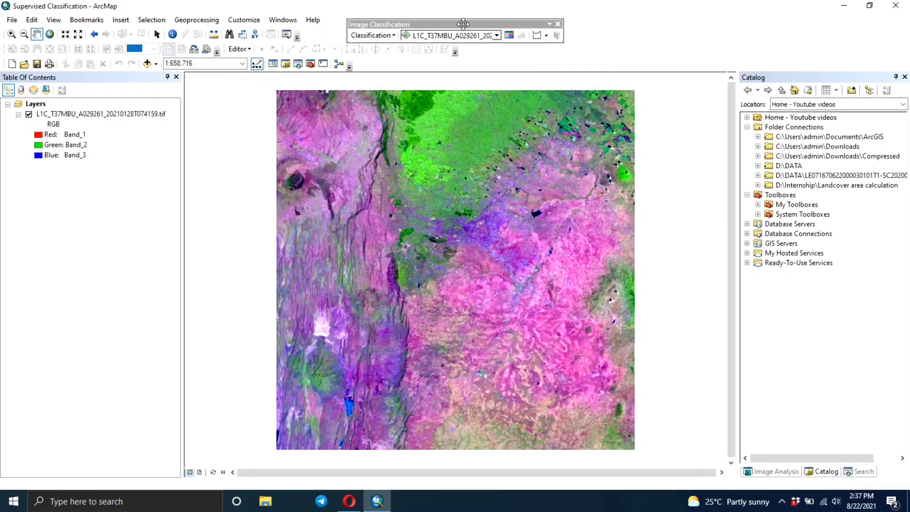
Open the Training Sample Manager, choose Draw Rectangle for creating samples, and place the manager clear of the northern green area
left_click(509, 36)
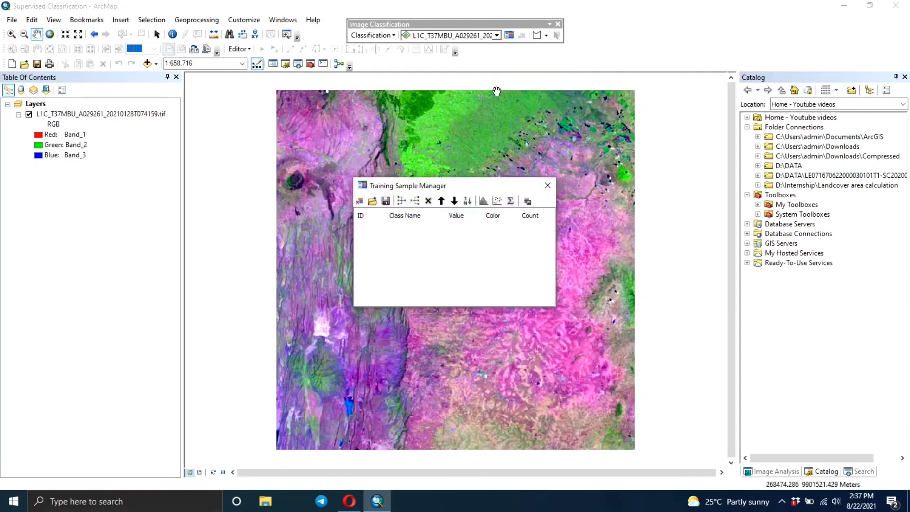
left_click(547, 36)
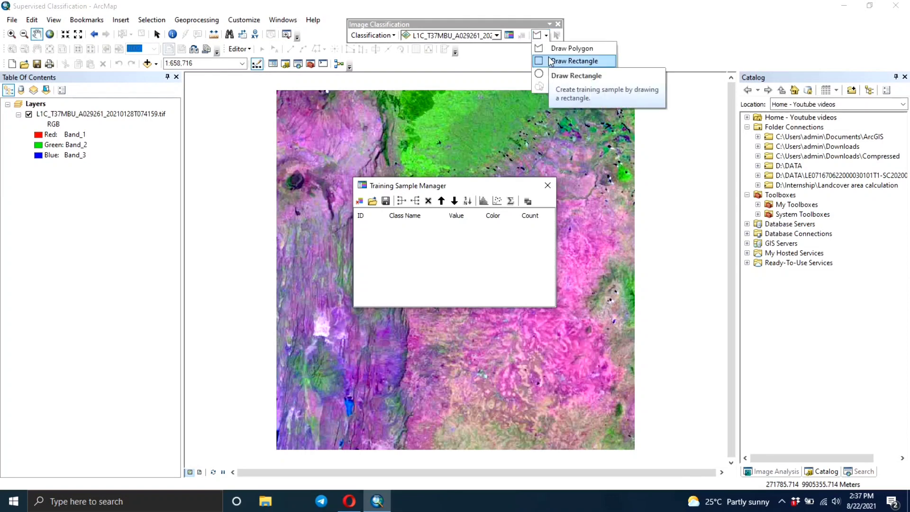
left_click(549, 57)
left_click_drag(479, 185, 170, 184)
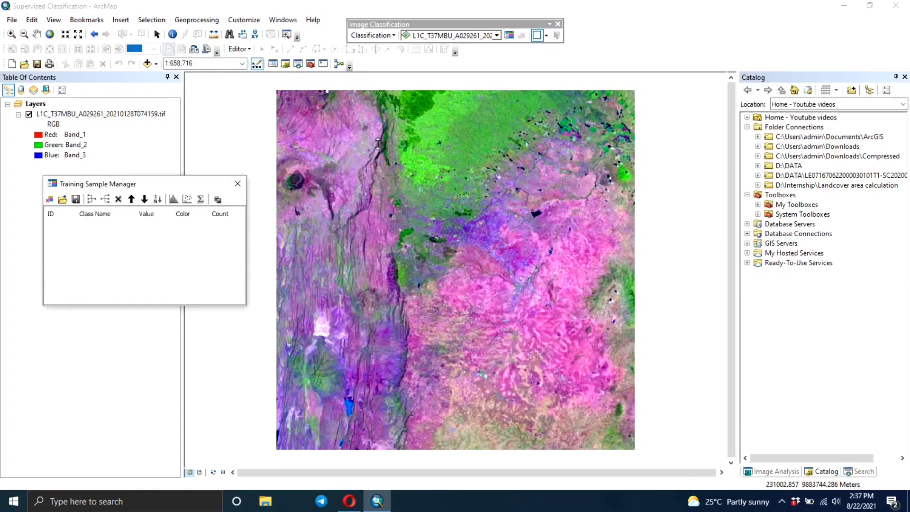
Draw two rectangular training samples in the dark green forest at the northern edge of the image
scroll(396, 143, "up", 3)
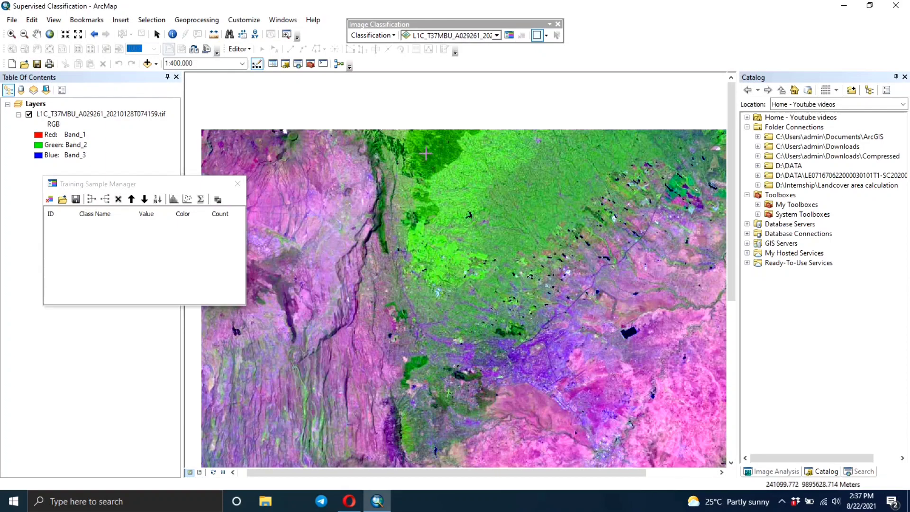
left_click_drag(436, 159, 433, 162)
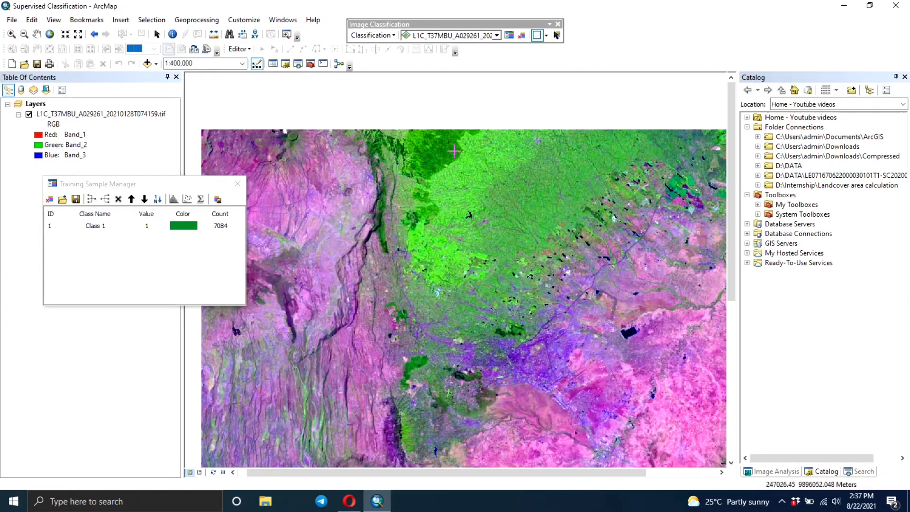
scroll(453, 150, "down", 1)
scroll(452, 151, "down", 1)
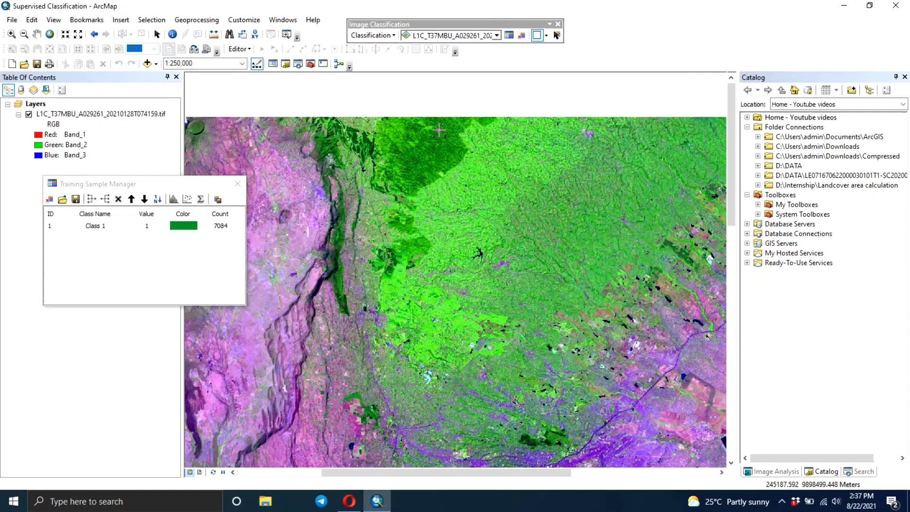
left_click_drag(439, 129, 449, 150)
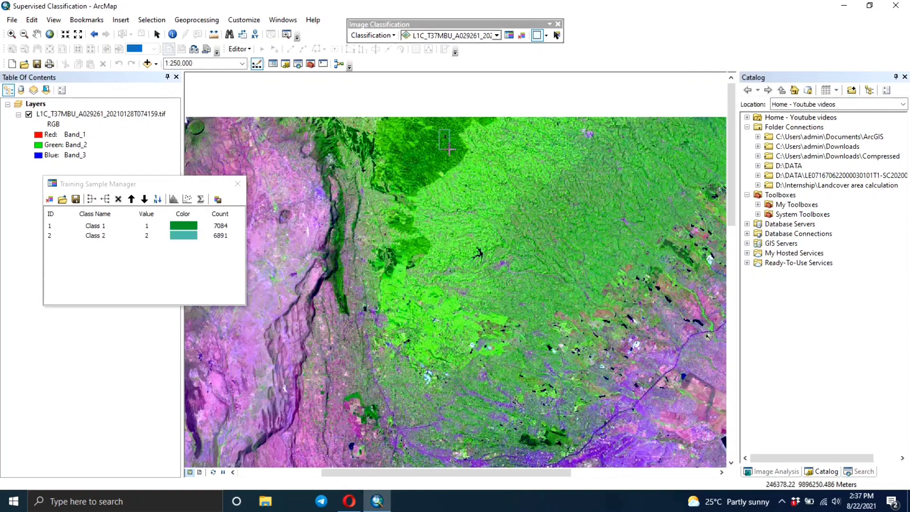
Draw a small upright rectangular training sample on the isolated green hill near the image's southeastern edge
scroll(312, 209, "up", 1)
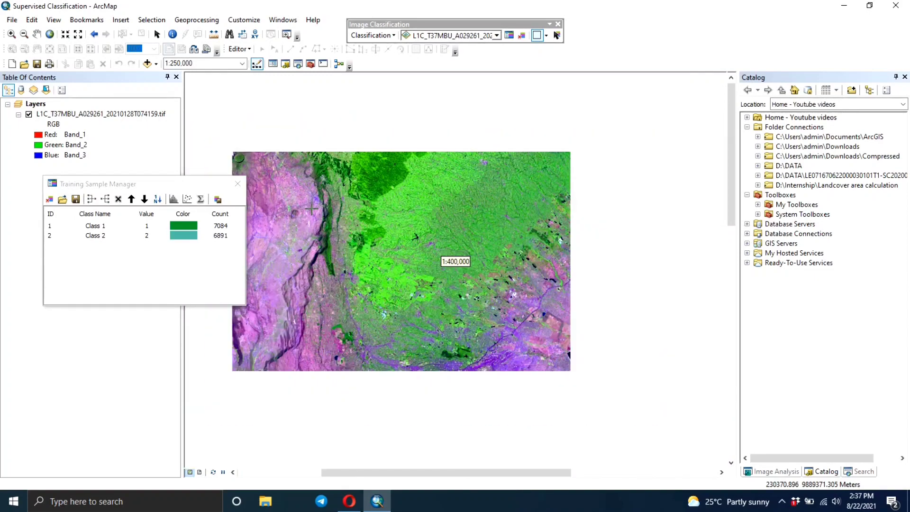
left_click_drag(506, 273, 256, 226)
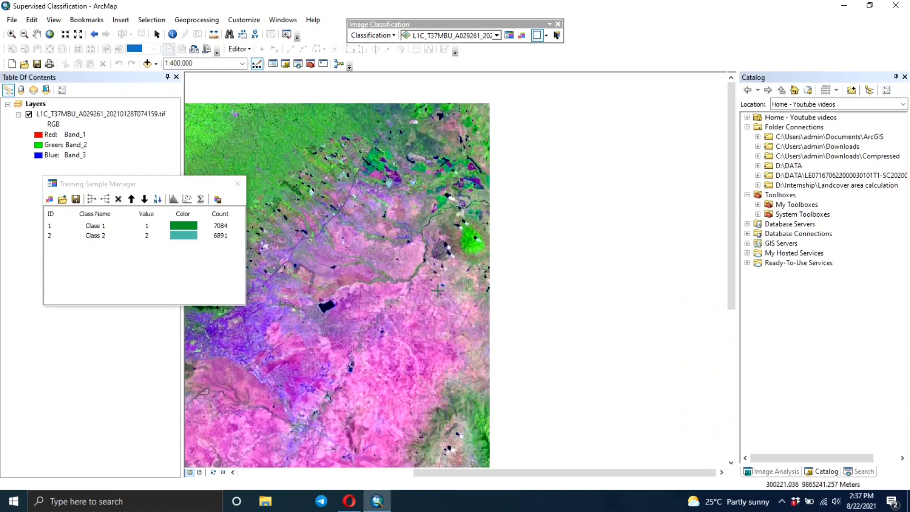
left_click_drag(437, 290, 373, 85)
left_click_drag(327, 264, 400, 152)
scroll(456, 330, "up", 3)
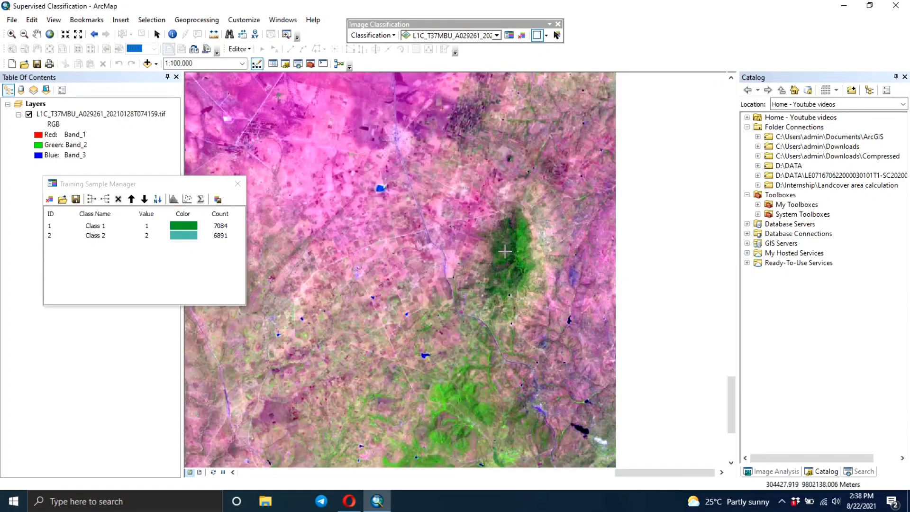
scroll(512, 246, "up", 2)
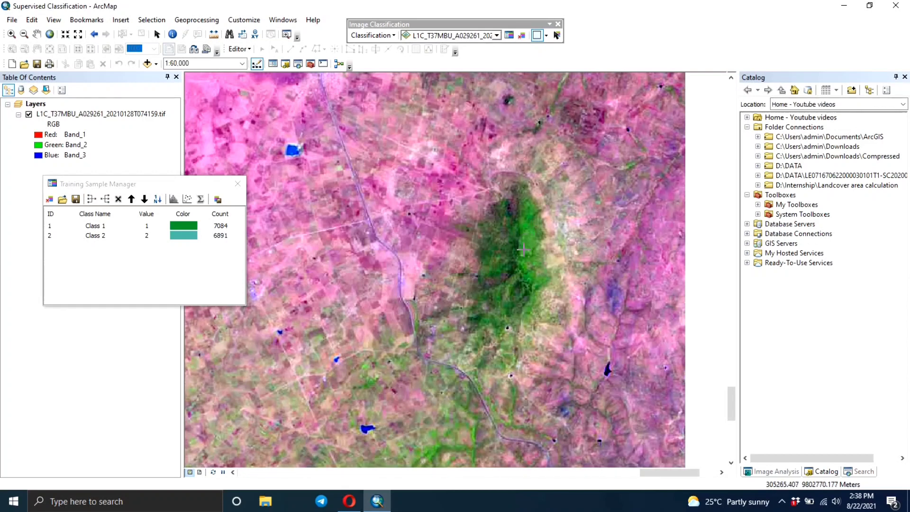
left_click_drag(514, 263, 514, 262)
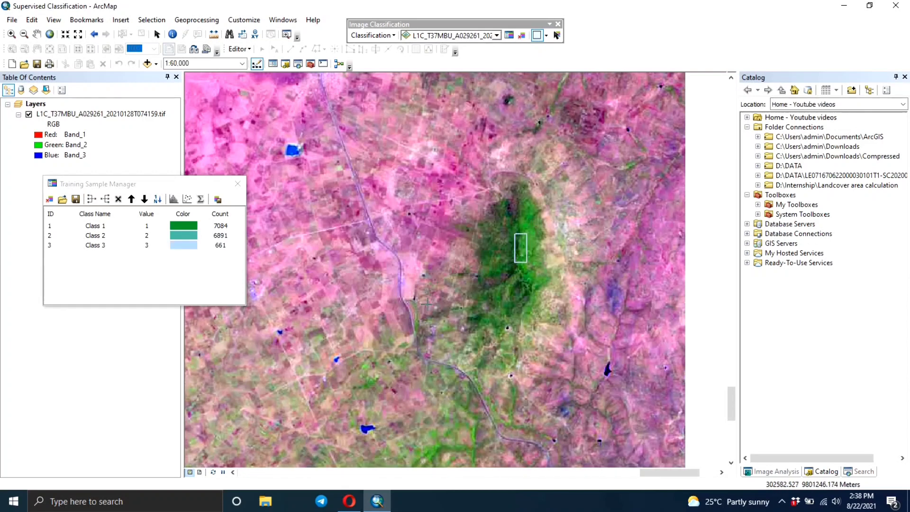
Draw three rectangular training samples in the northwest: on the dark green patch, on the bright green forest east of it, and inside the green crater
left_click(49, 34)
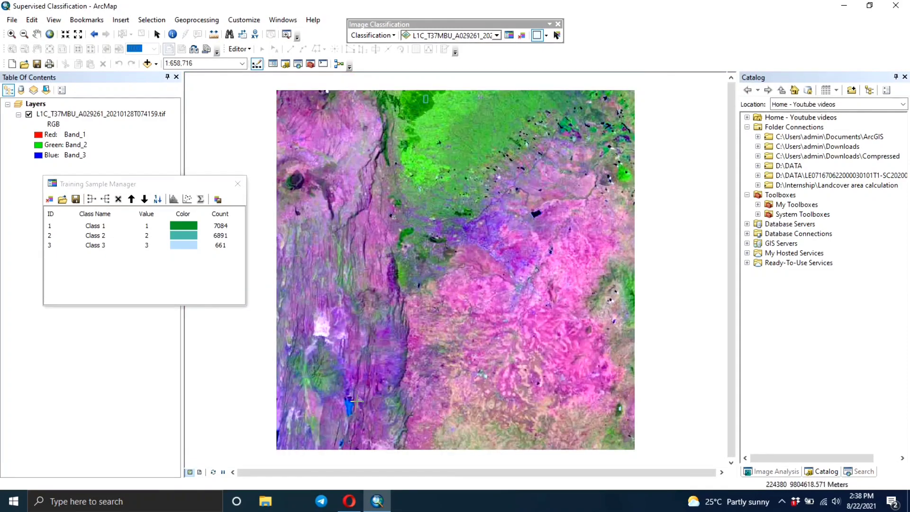
left_click_drag(324, 368, 336, 437)
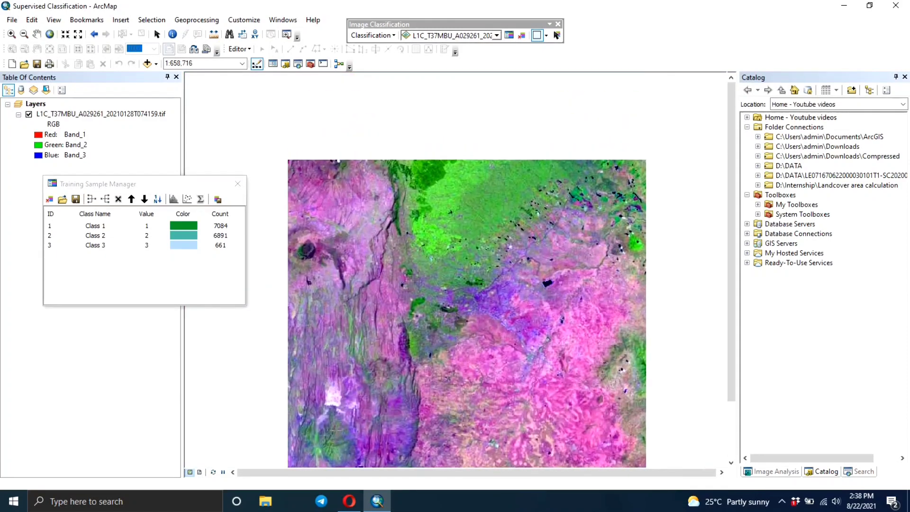
left_click_drag(340, 236, 371, 283)
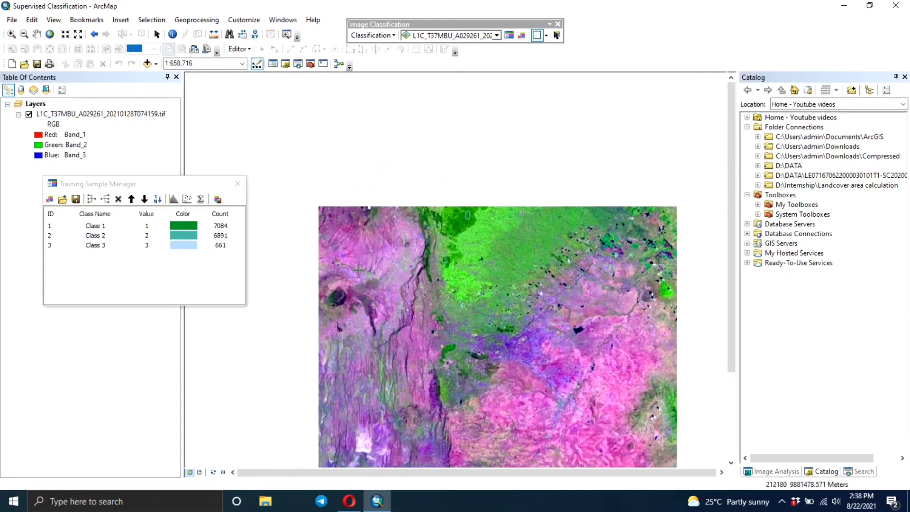
scroll(342, 297, "down", 3)
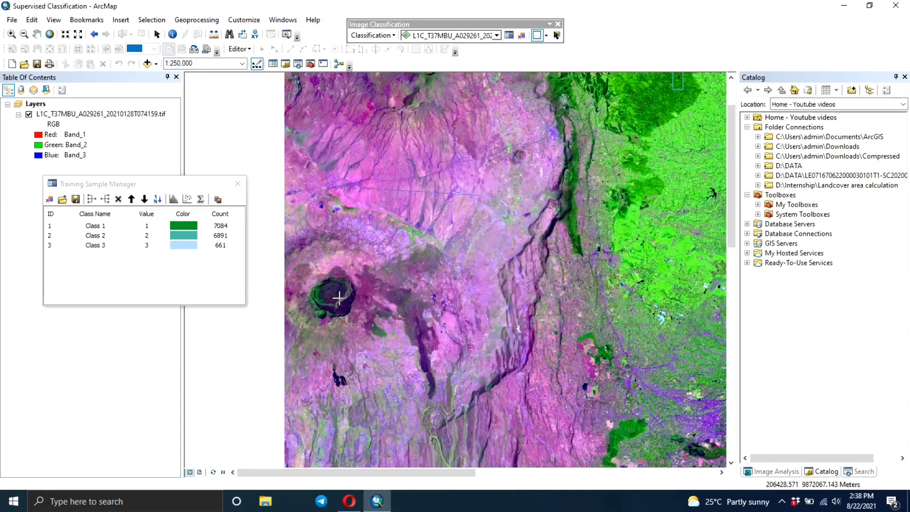
scroll(512, 113, "down", 3)
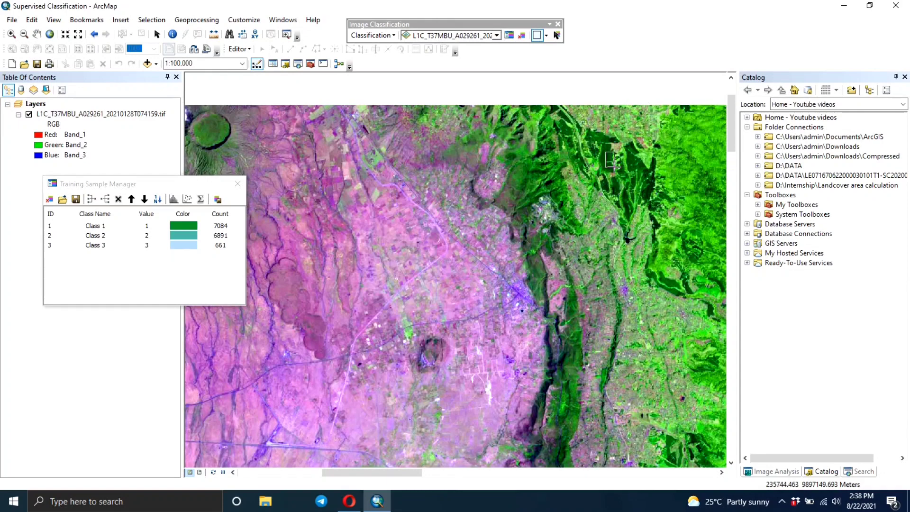
left_click_drag(613, 166, 614, 166)
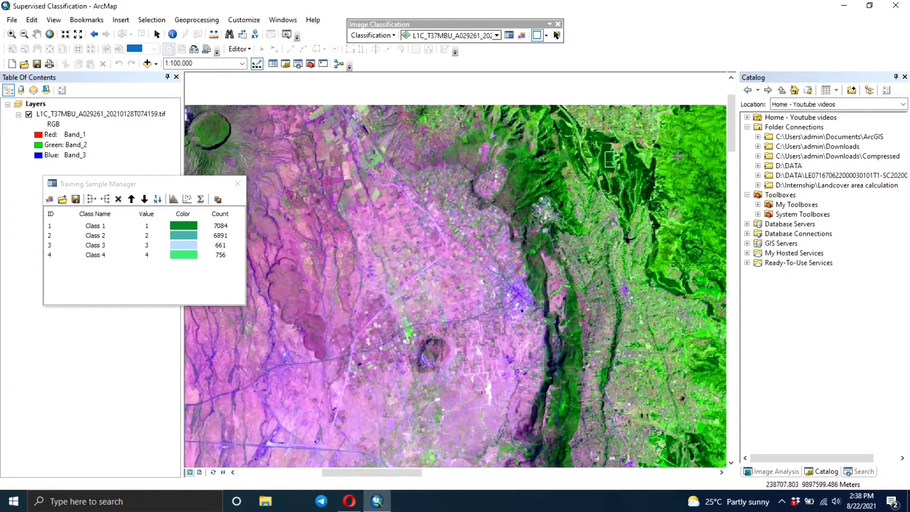
left_click_drag(690, 167, 700, 179)
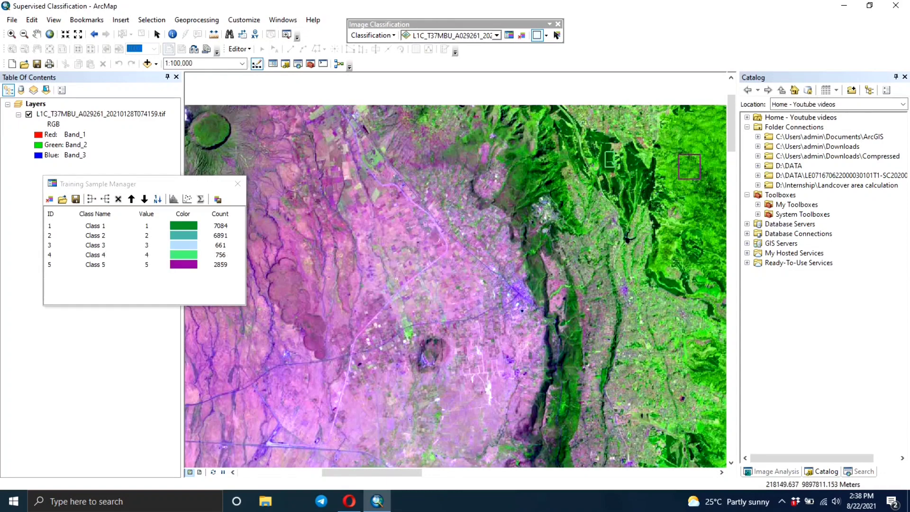
left_click_drag(216, 137, 216, 138)
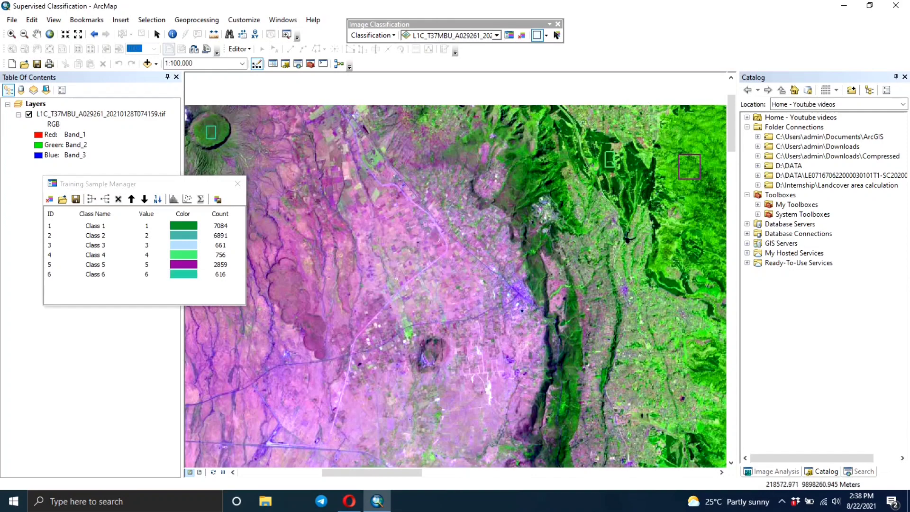
Draw two small rectangular training samples in the dark green vegetation southeast of the purple road junction
left_click(50, 34)
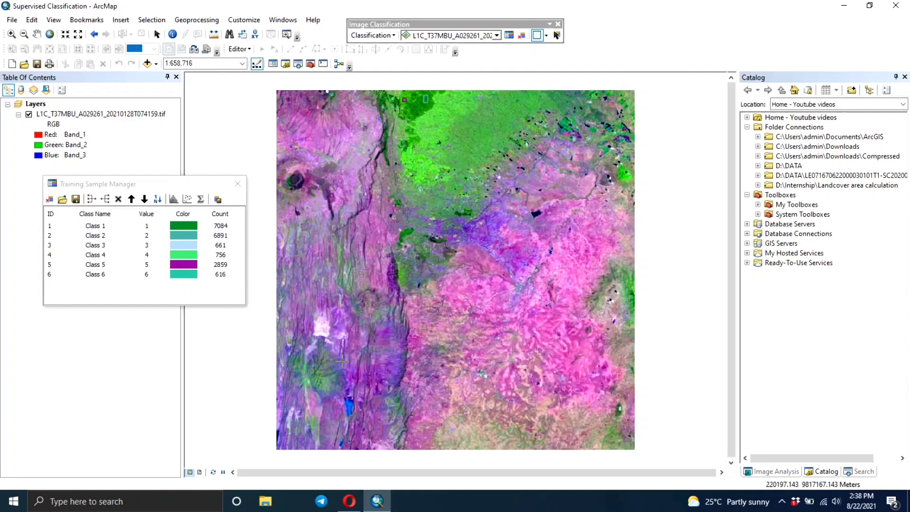
left_click_drag(342, 361, 304, 293)
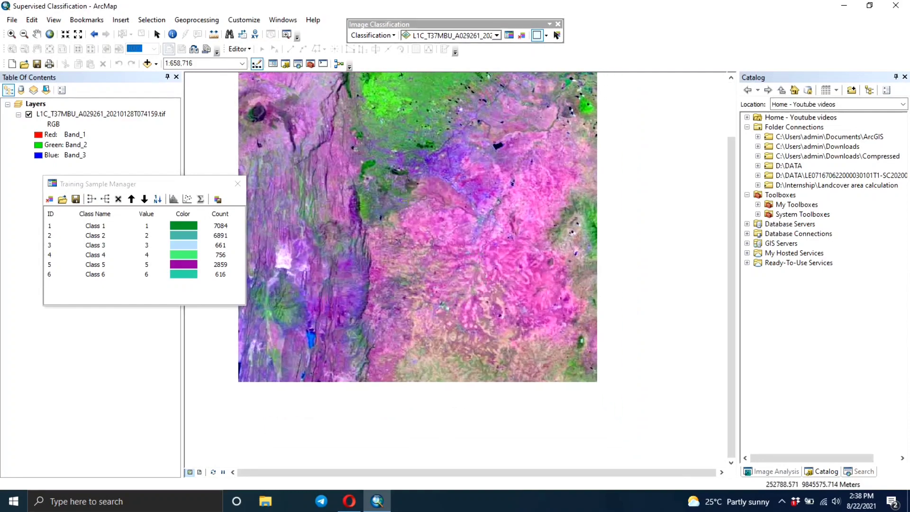
scroll(359, 205, "down", 3)
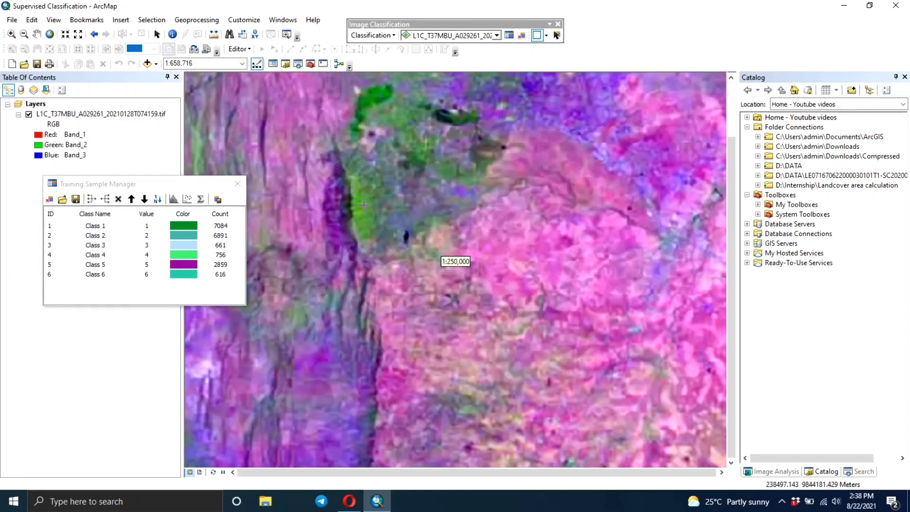
scroll(361, 116, "up", 2)
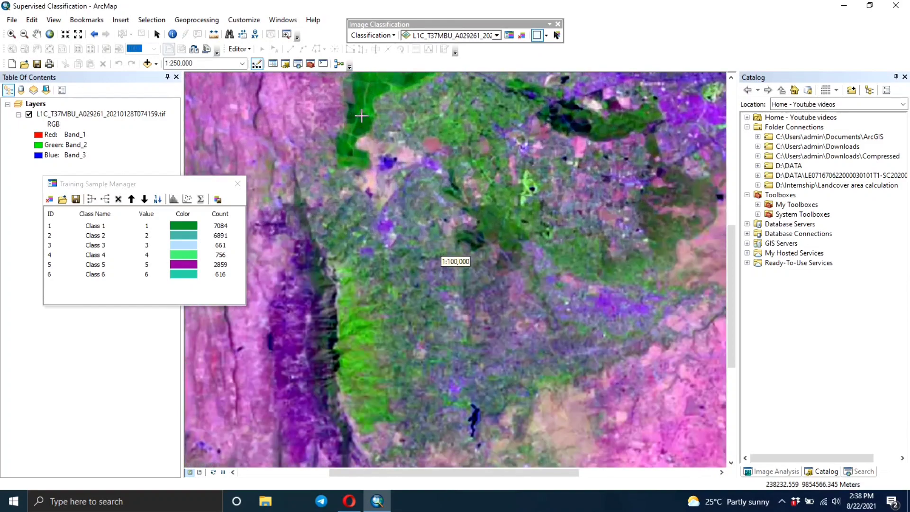
left_click_drag(351, 101, 378, 193)
scroll(603, 221, "up", 3)
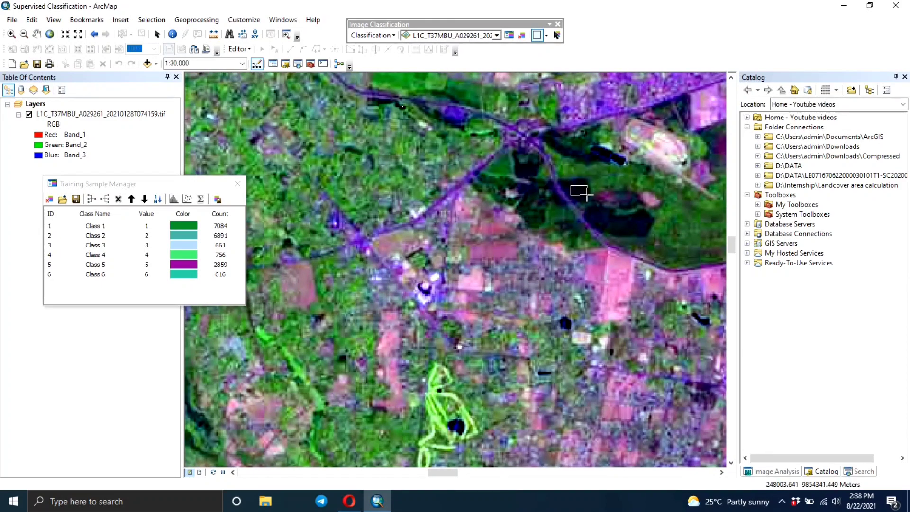
left_click_drag(586, 194, 587, 194)
left_click_drag(608, 226, 639, 230)
Draw a rectangular training sample on the ridged green mountain slope in the southwest of the image
scroll(419, 283, "up", 2)
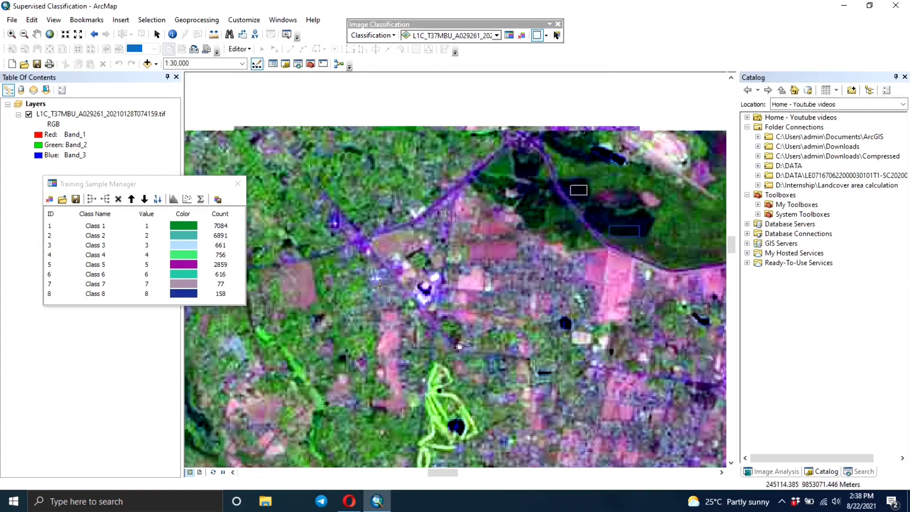
left_click_drag(317, 278, 554, 269)
scroll(555, 269, "up", 1)
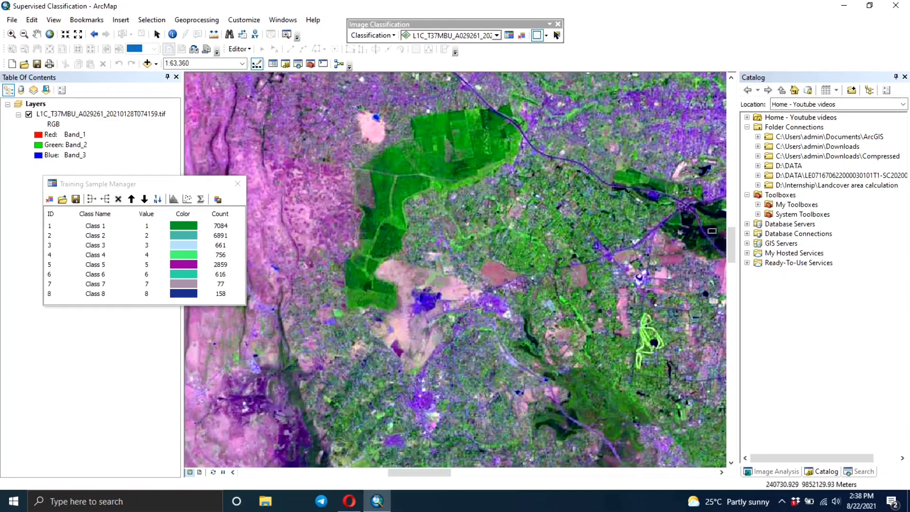
left_click(49, 34)
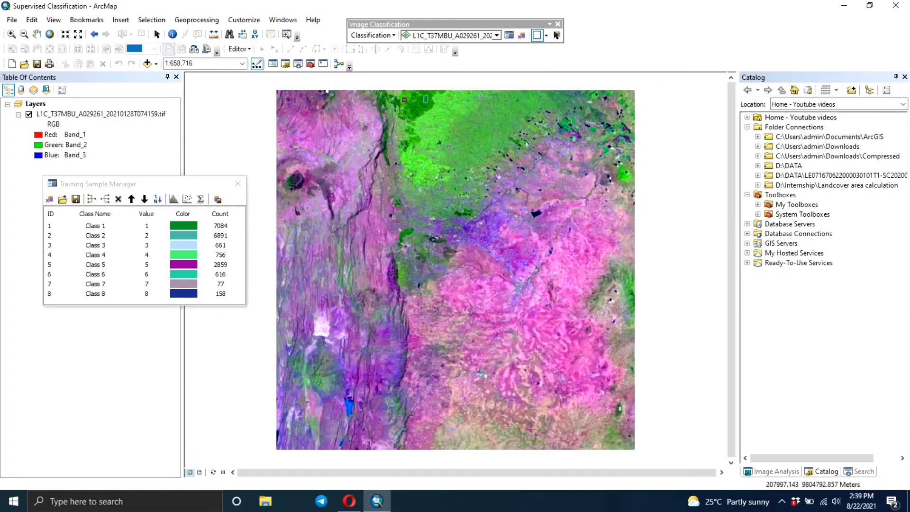
scroll(303, 404, "up", 2)
scroll(310, 386, "up", 2)
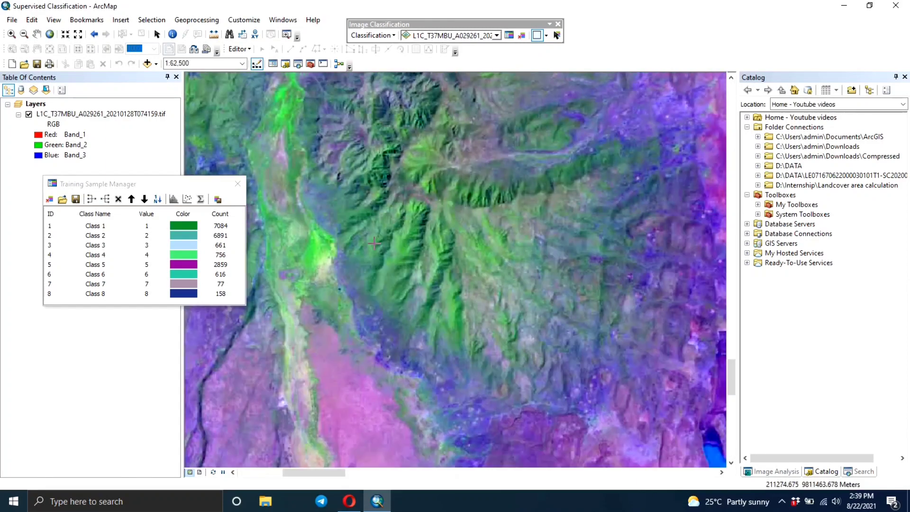
left_click_drag(390, 260, 408, 269)
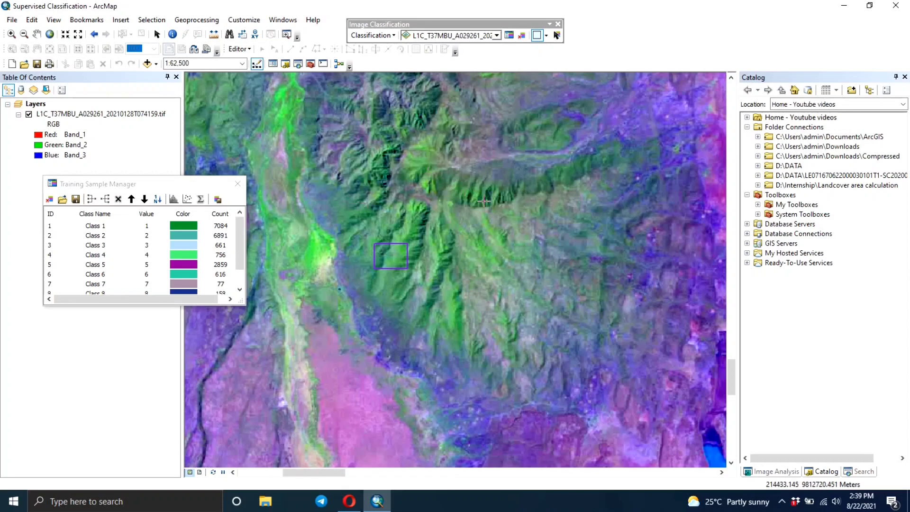
Draw a rectangular training sample on the dark green ridge northeast of the sampled mountain slope
left_click_drag(488, 201, 489, 203)
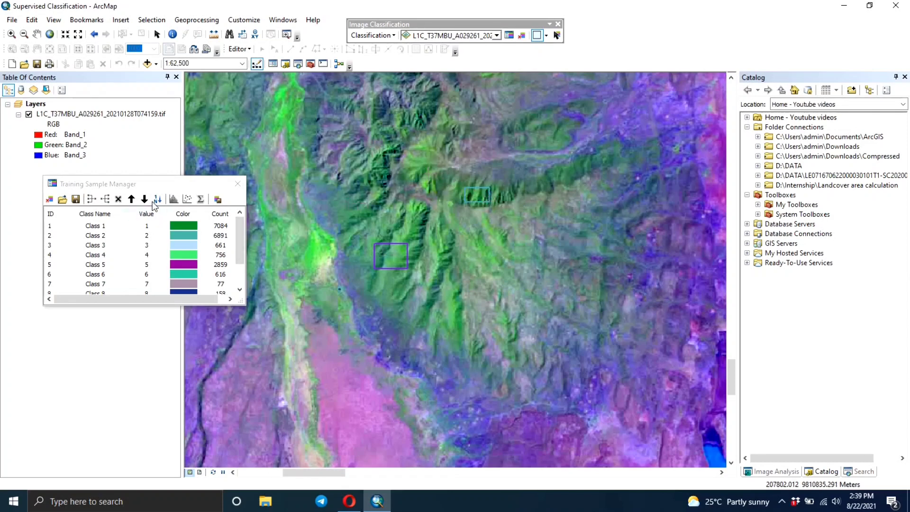
Select Class 1 through Class 10 in the Training Sample Manager and merge them into one class
left_click_drag(172, 184, 339, 132)
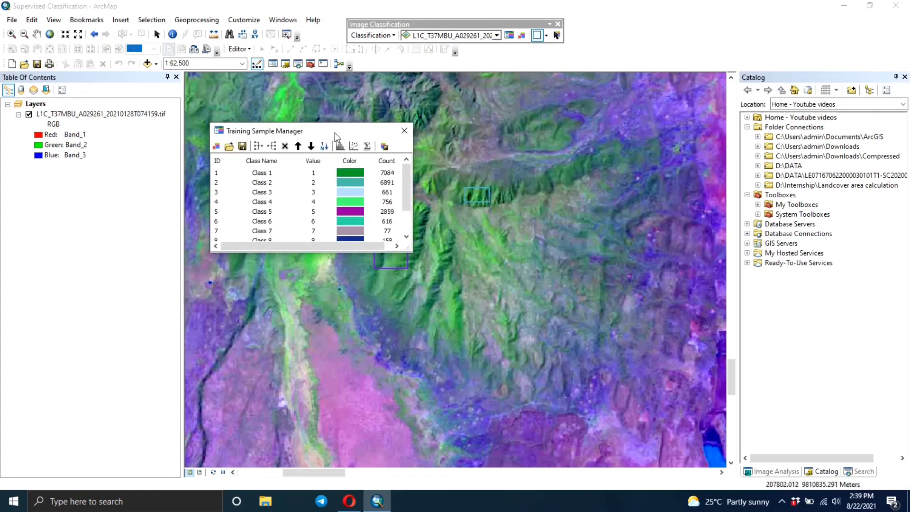
left_click(51, 34)
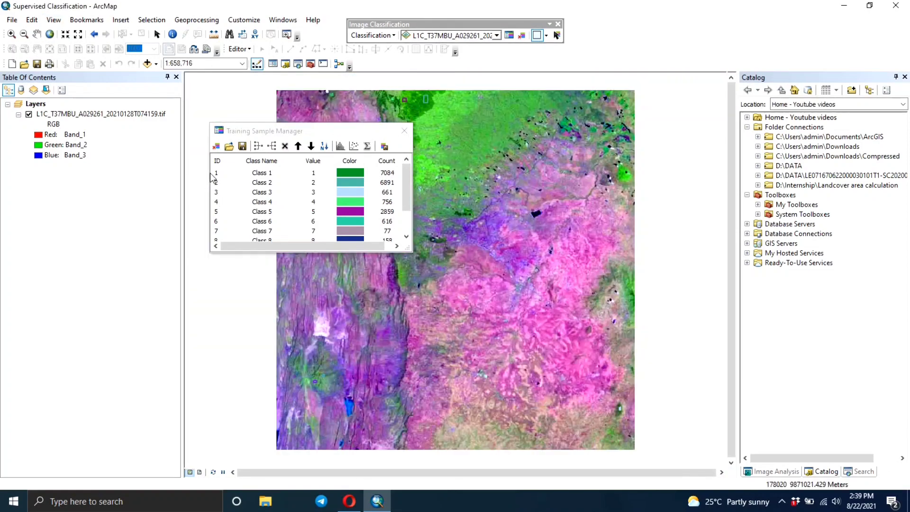
left_click(214, 173)
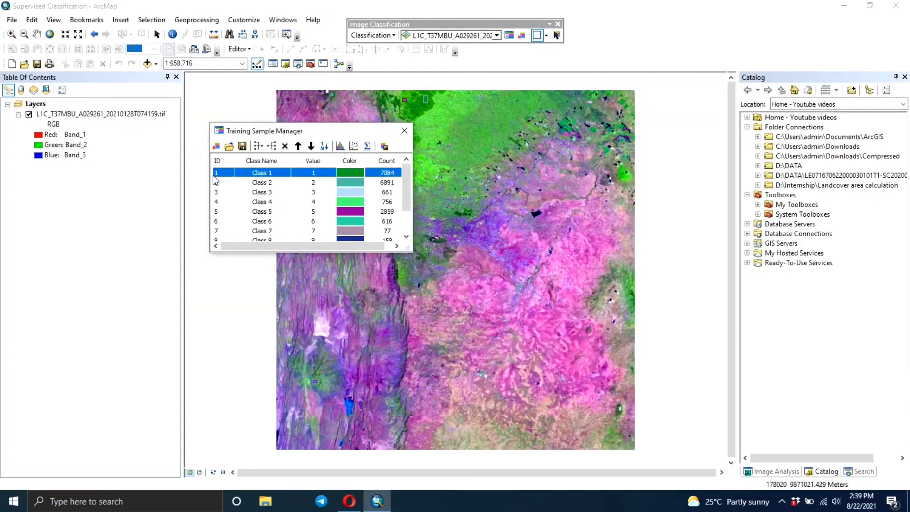
left_click(214, 184, "ctrl")
left_click(214, 193, "ctrl")
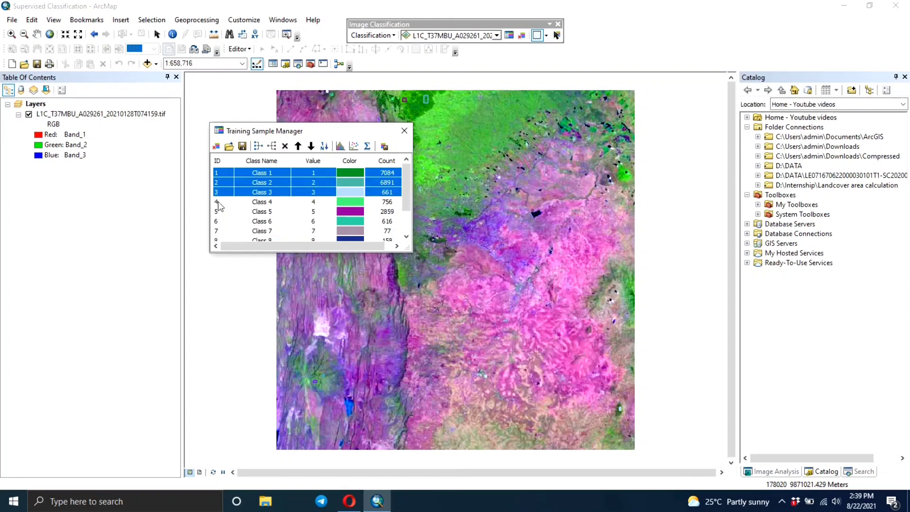
left_click(214, 203, "ctrl")
left_click(216, 211, "ctrl")
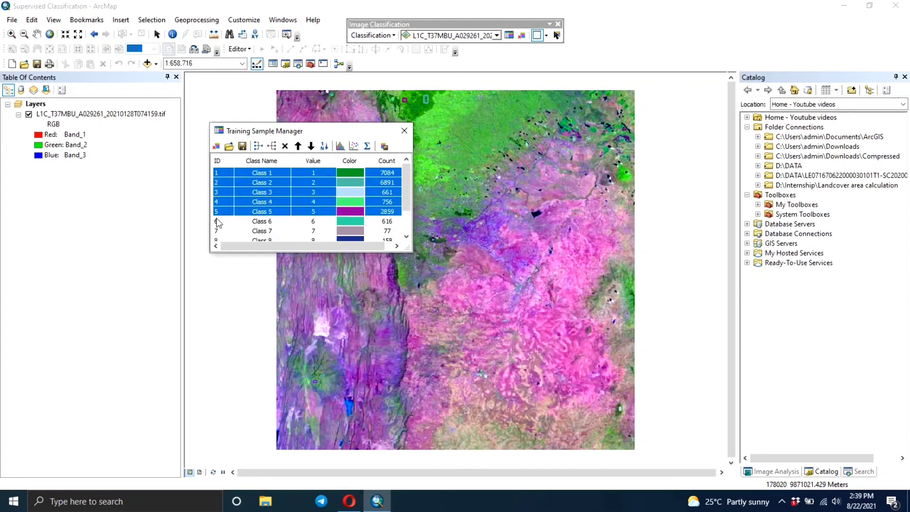
left_click(217, 221, "ctrl")
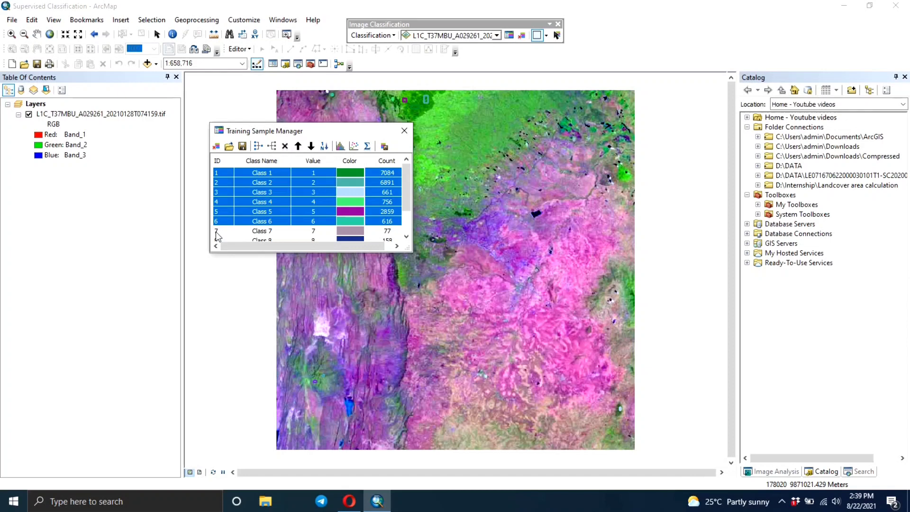
left_click(216, 232, "ctrl")
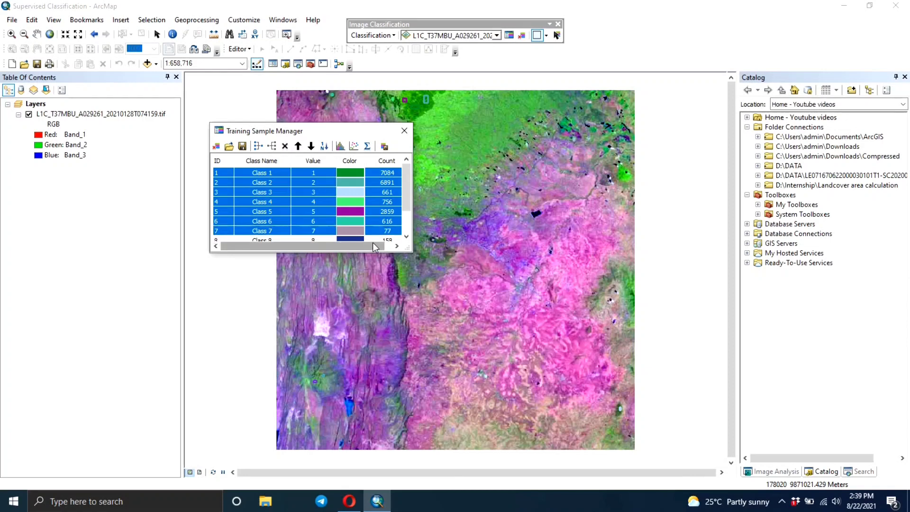
left_click(406, 236)
left_click(406, 236)
left_click(406, 236)
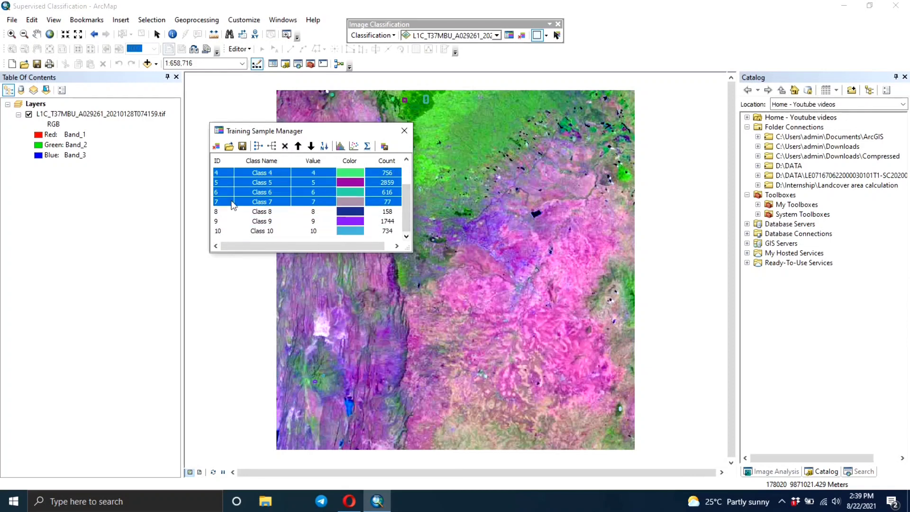
left_click(216, 210, "ctrl")
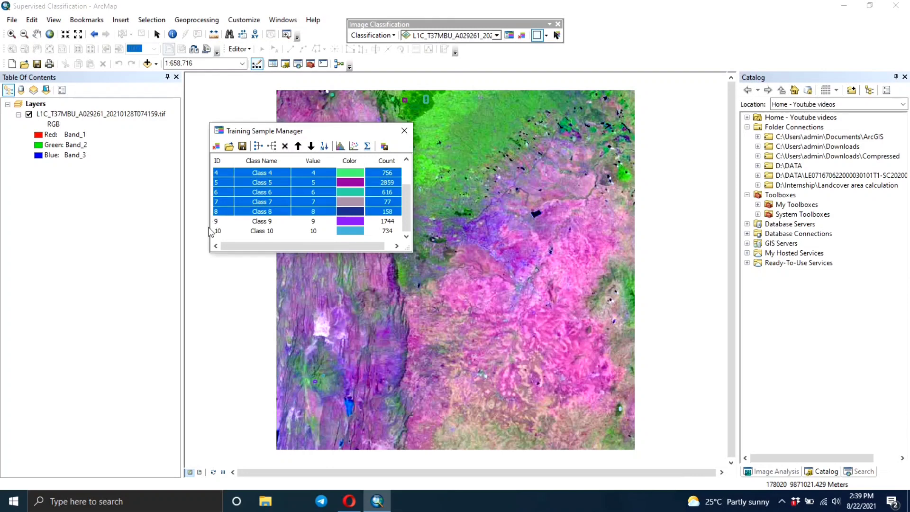
left_click(216, 221, "ctrl")
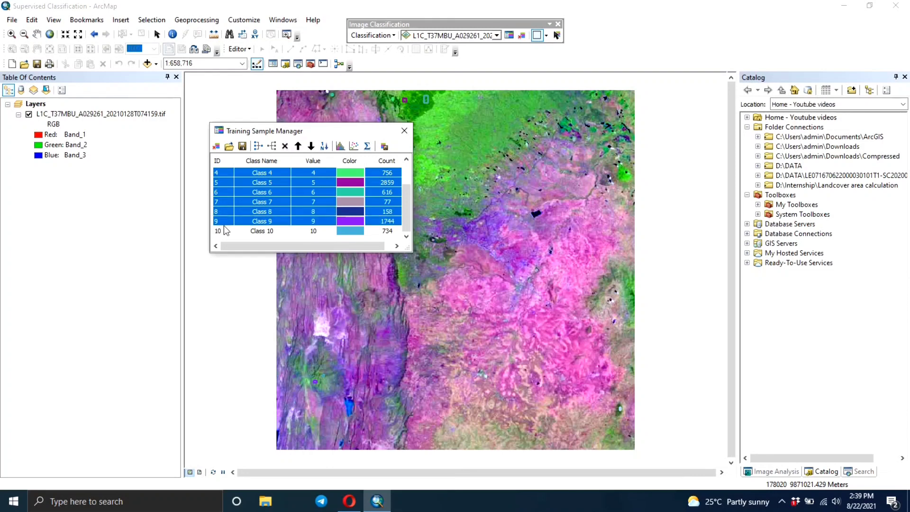
left_click(226, 232, "ctrl")
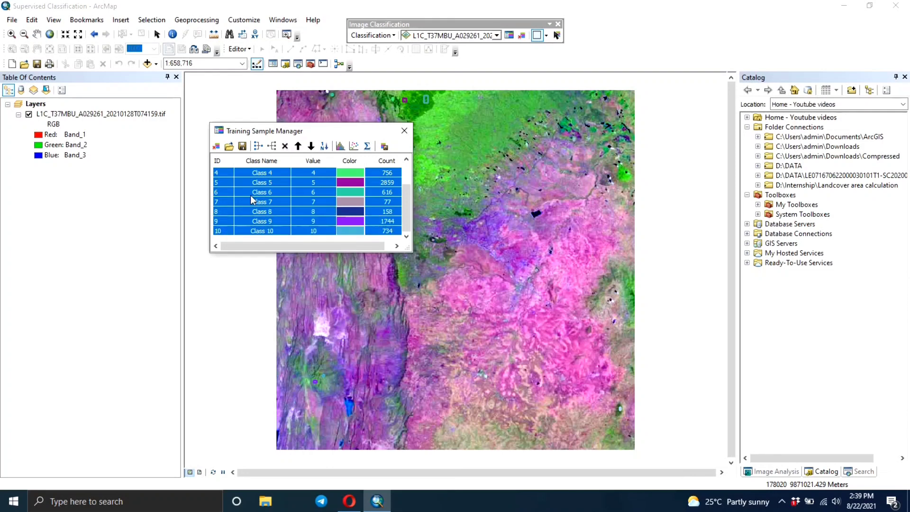
left_click(258, 147)
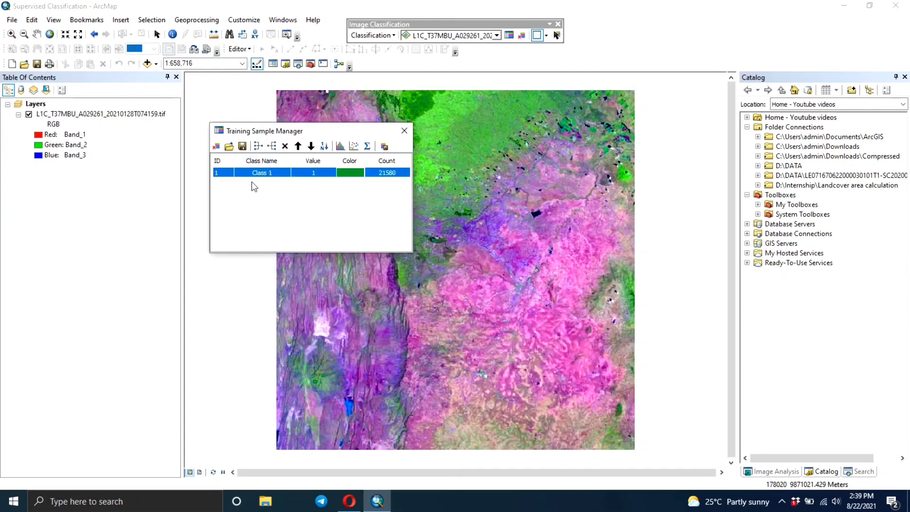
Rename the merged training class to Forest
double_click(260, 172)
type("Forest")
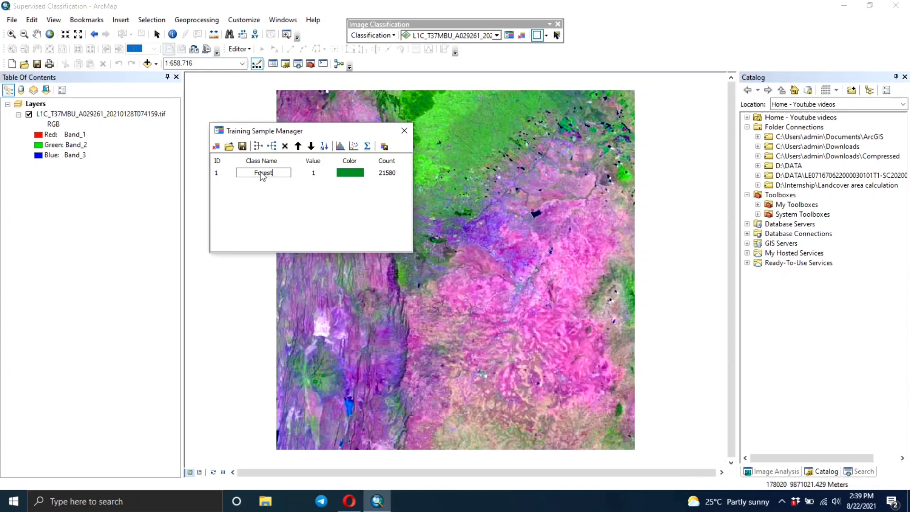
key("Return")
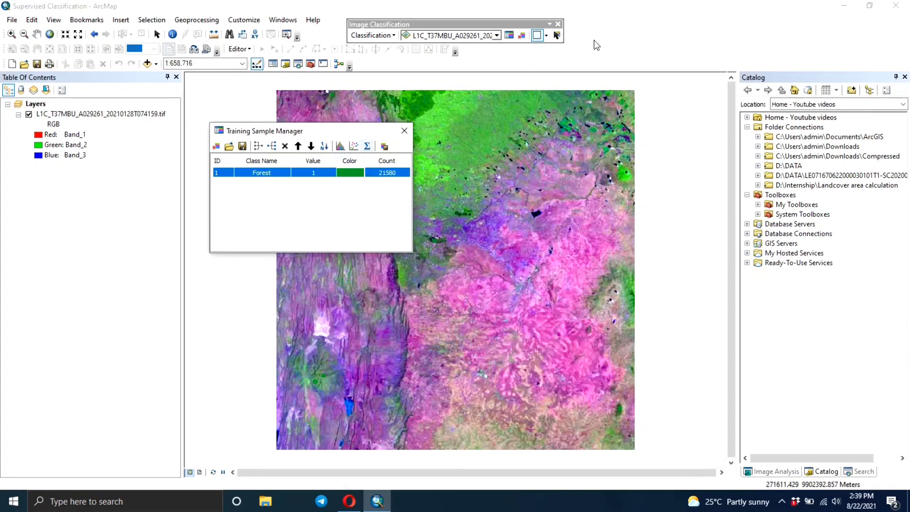
Draw two rectangular training samples in the purple built-up city area, one near its centre and one northwest of it
left_click_drag(365, 135, 146, 167)
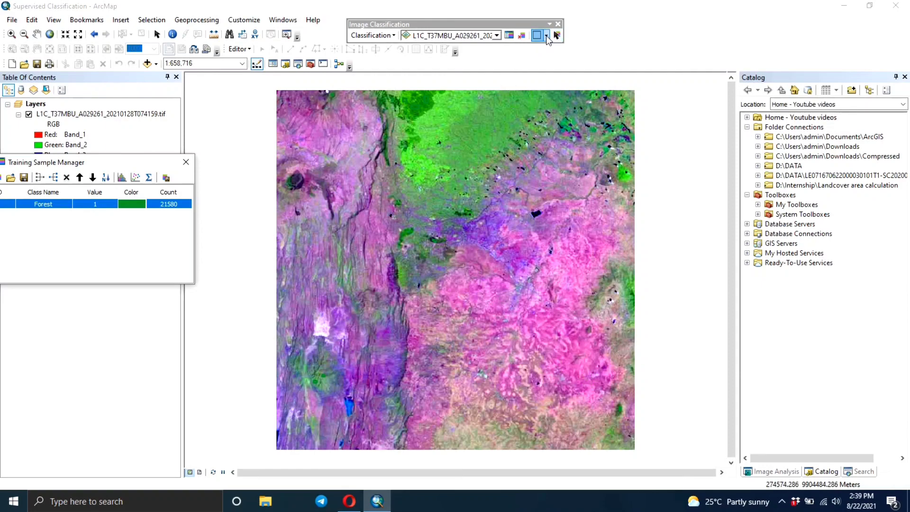
left_click(531, 36)
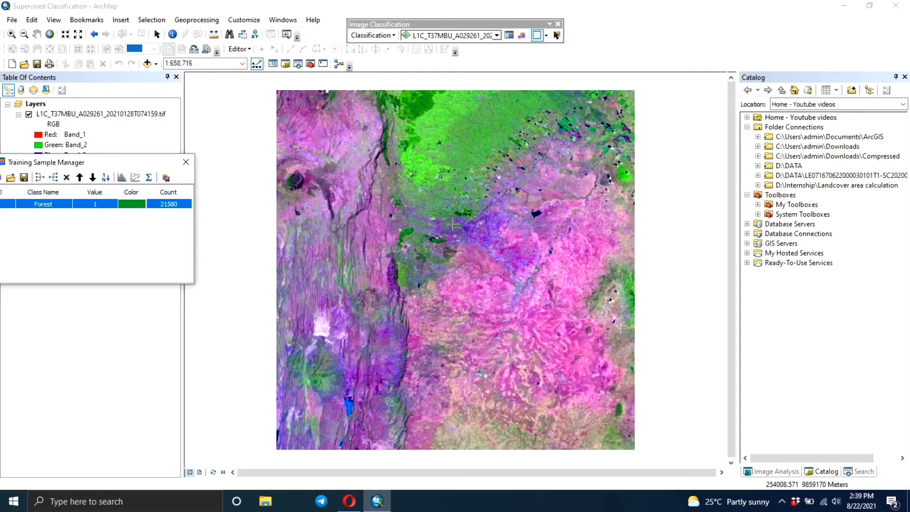
scroll(453, 224, "up", 3)
scroll(452, 225, "up", 2)
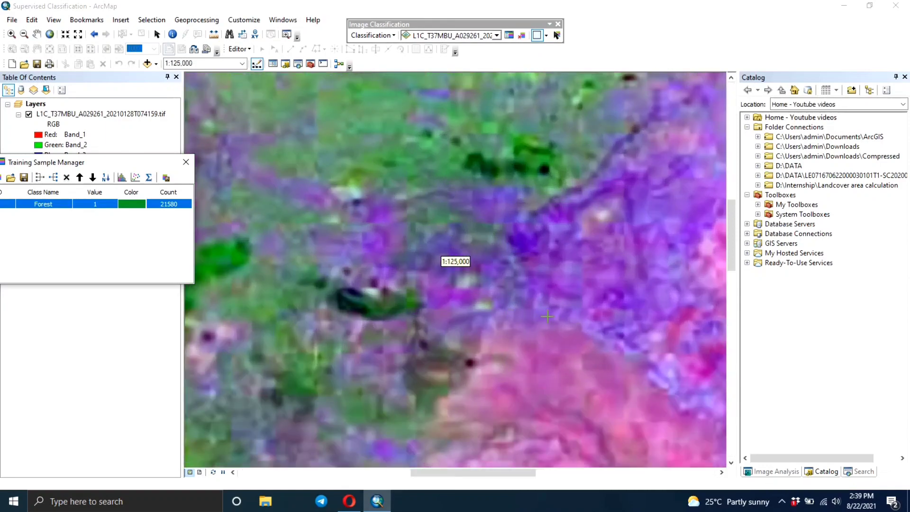
left_click_drag(531, 268, 539, 278)
left_click_drag(489, 201, 507, 216)
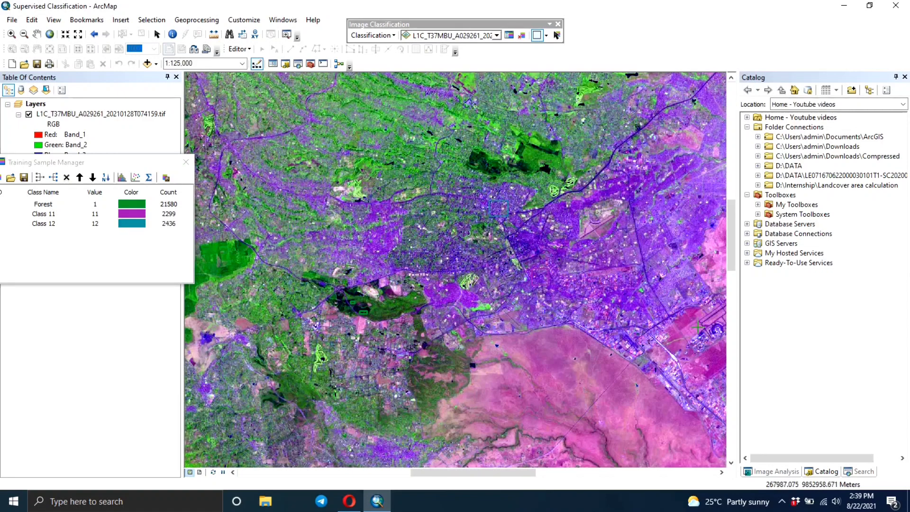
Draw two rectangular training samples southeast of the city: on the built-up strip beside the diagonal road and on the purple block southwest of the ring-shaped feature
left_click_drag(622, 344, 259, 186)
scroll(326, 245, "down", 2)
scroll(327, 244, "down", 1)
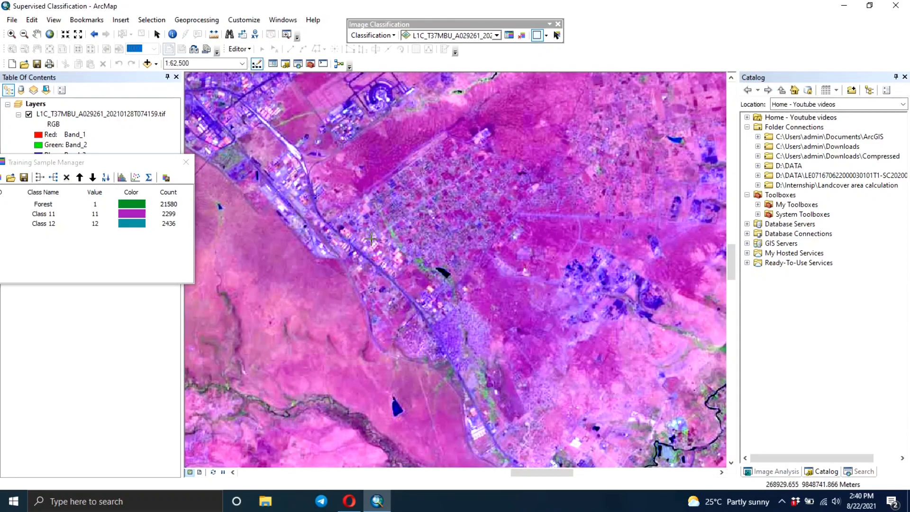
left_click_drag(369, 243, 381, 255)
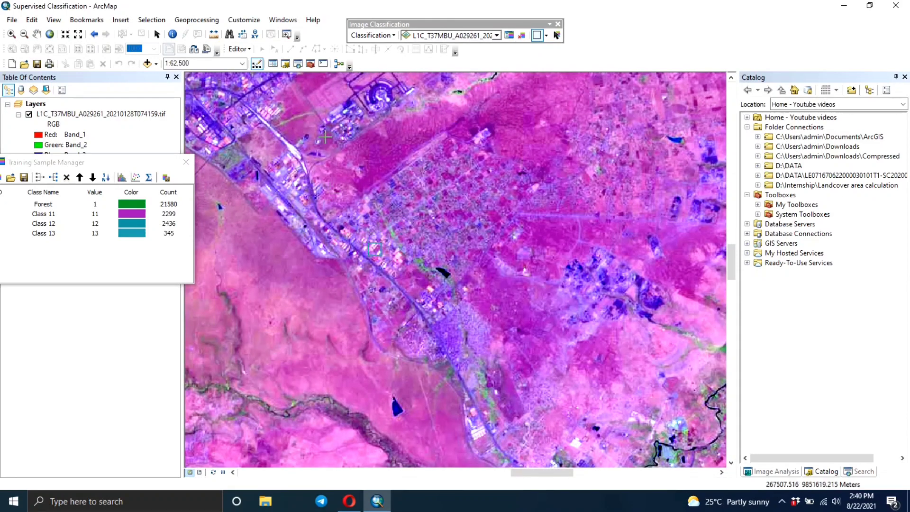
left_click_drag(338, 116, 362, 135)
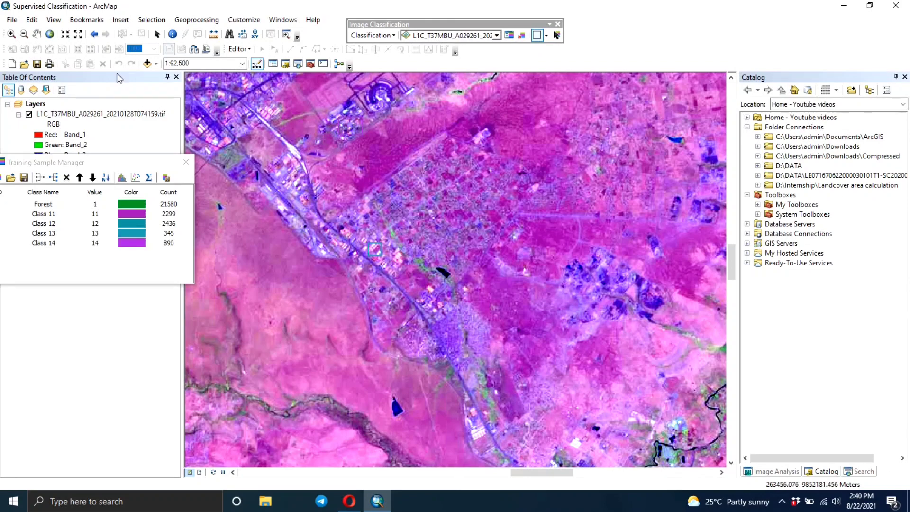
Draw a small rectangular training sample on the white and blue built-up cluster beside the road in the south of the image
left_click(50, 34)
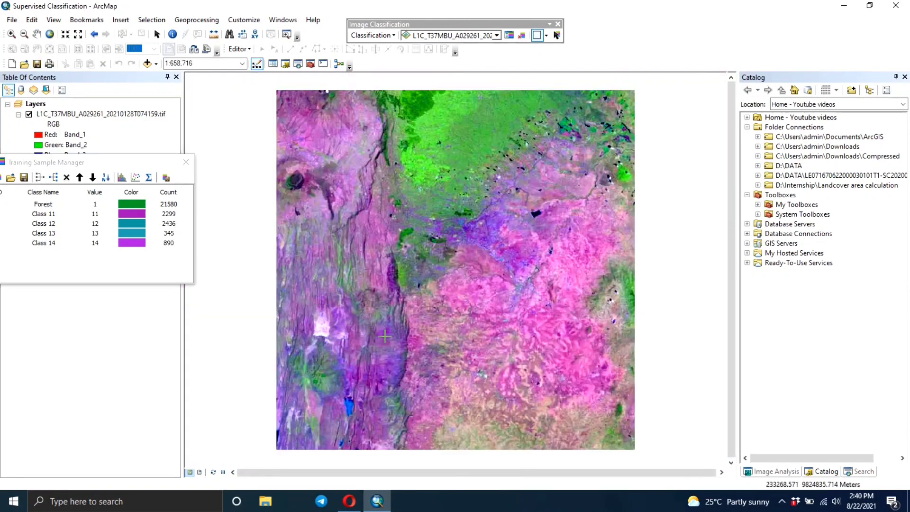
scroll(523, 380, "up", 3)
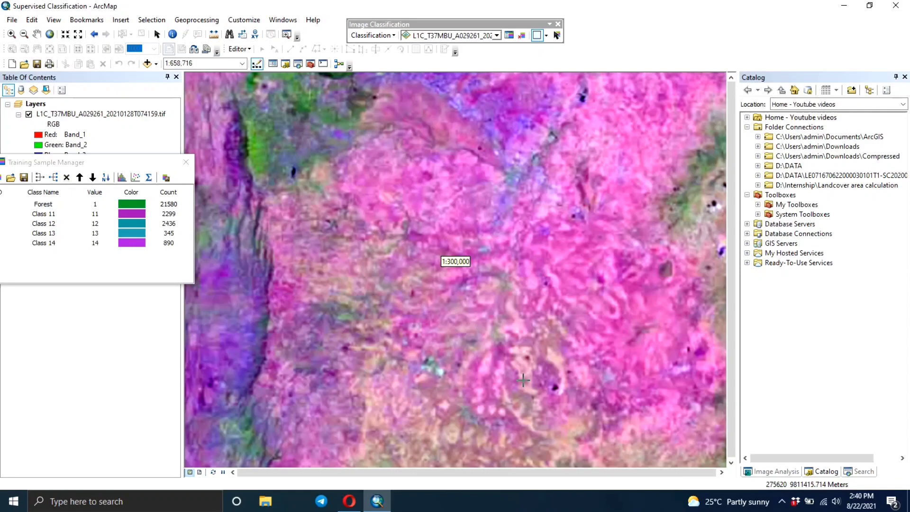
scroll(522, 380, "up", 2)
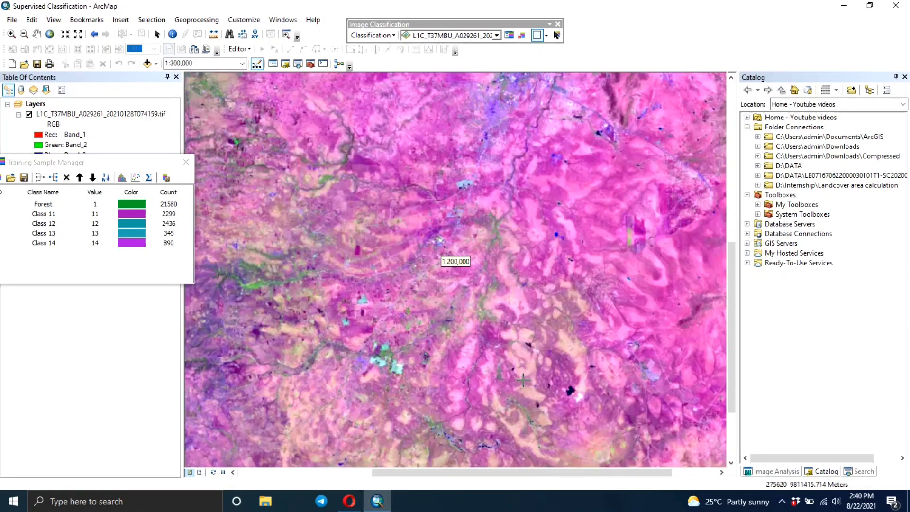
scroll(388, 213, "up", 2)
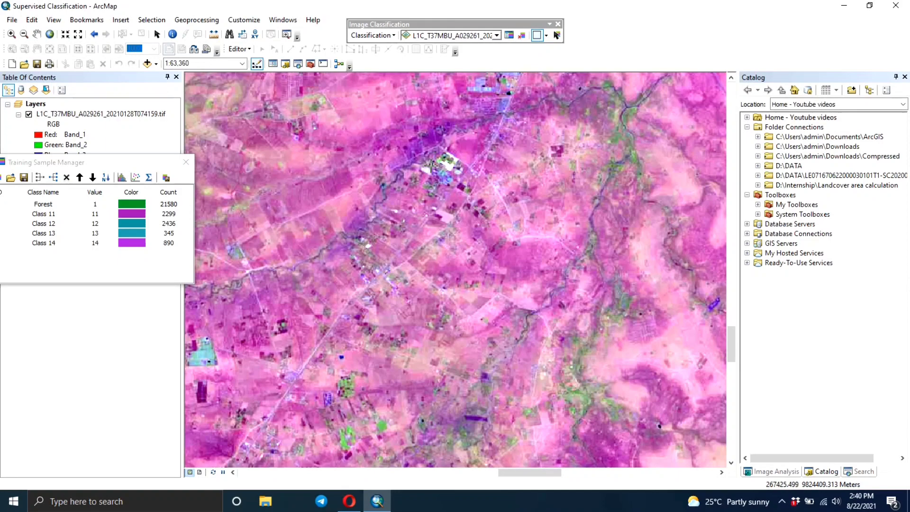
scroll(431, 163, "up", 1)
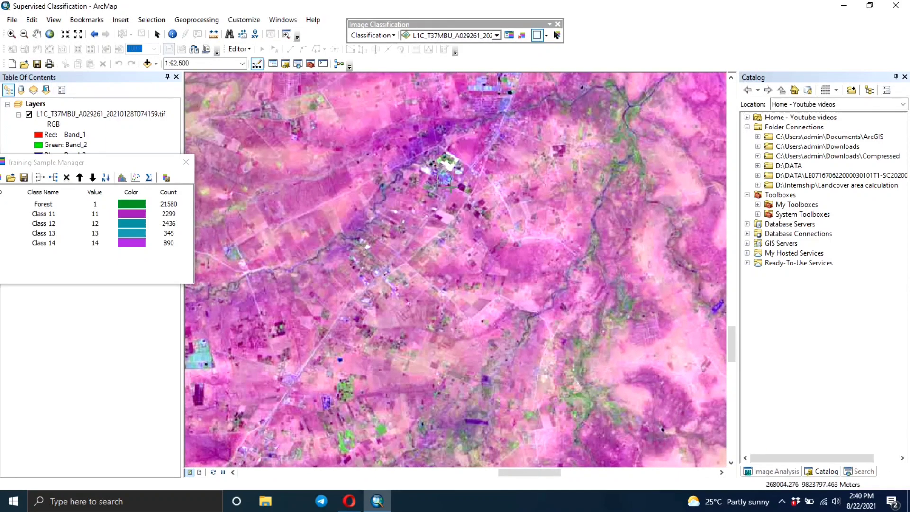
double_click(444, 184)
Draw a rectangular training sample on the bright purple town beside the green hills near the image's eastern edge
scroll(339, 402, "down", 3)
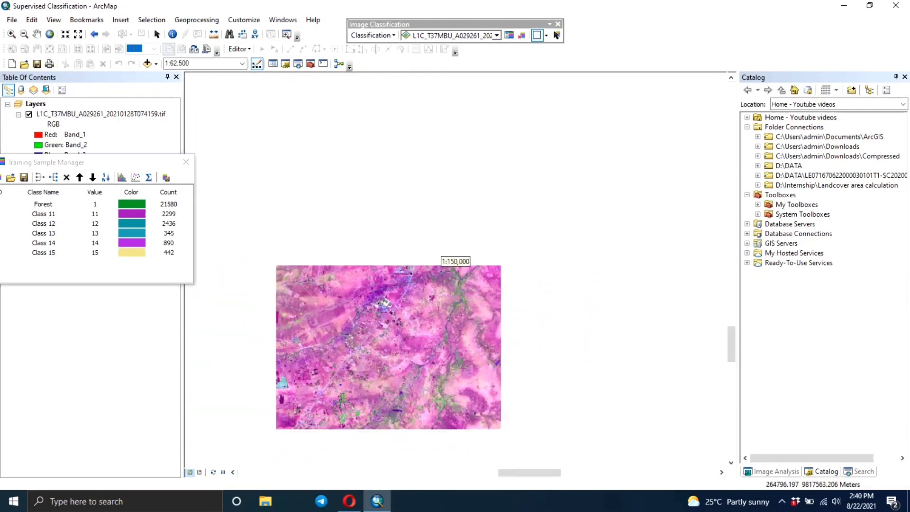
left_click_drag(341, 432, 85, 381)
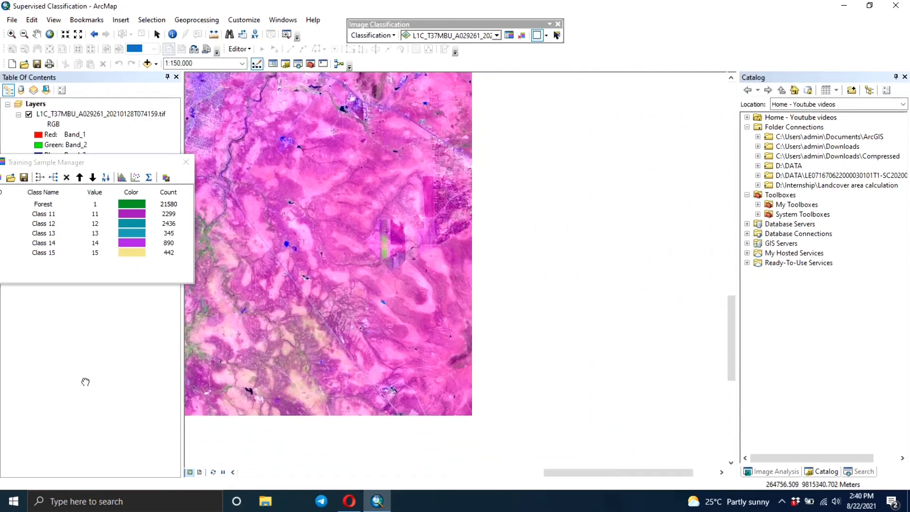
left_click_drag(313, 298, 106, 400)
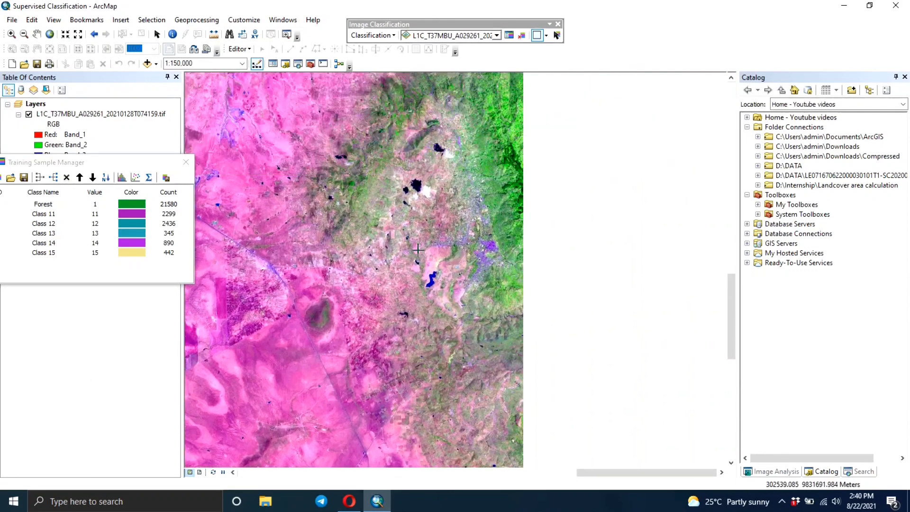
scroll(560, 260, "up", 3)
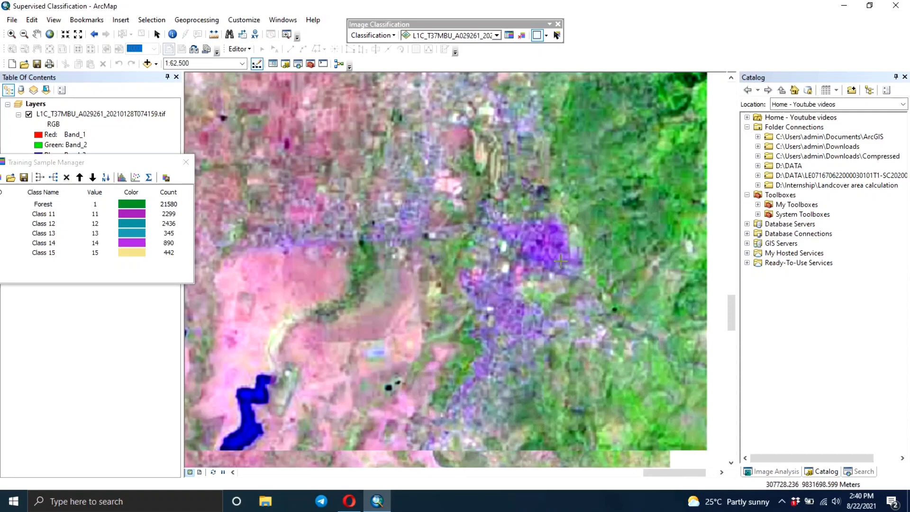
scroll(560, 260, "up", 2)
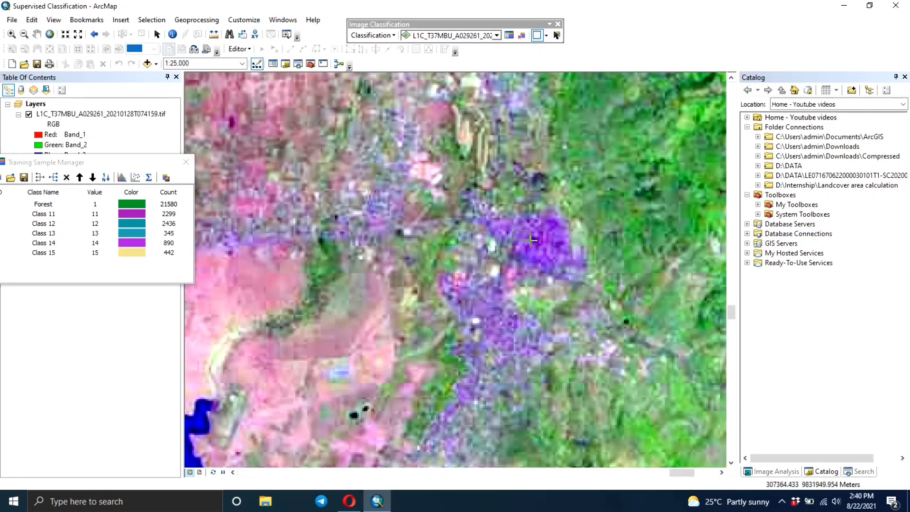
left_click_drag(530, 240, 534, 246)
Draw two rectangular training samples in the northwest: on the small pale settlement in the plain and on the purple town beside the forested escarpment
scroll(496, 264, "down", 2)
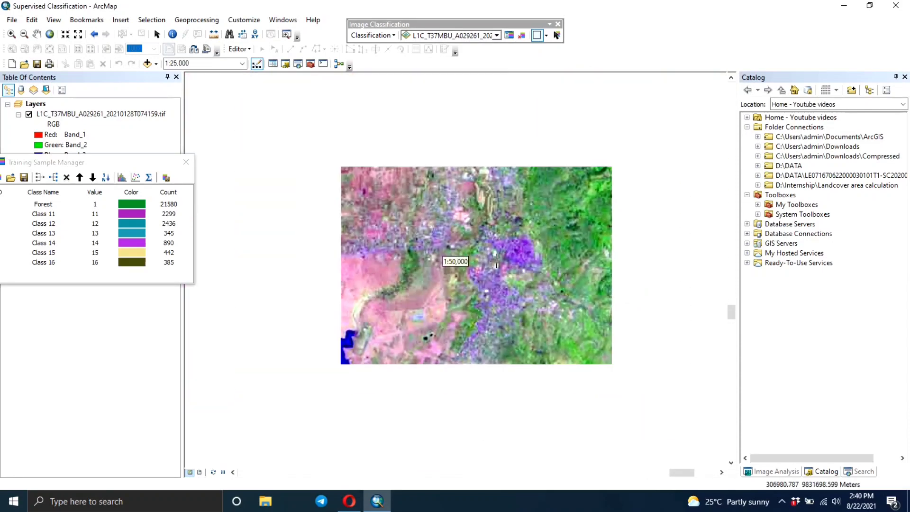
scroll(496, 264, "down", 1)
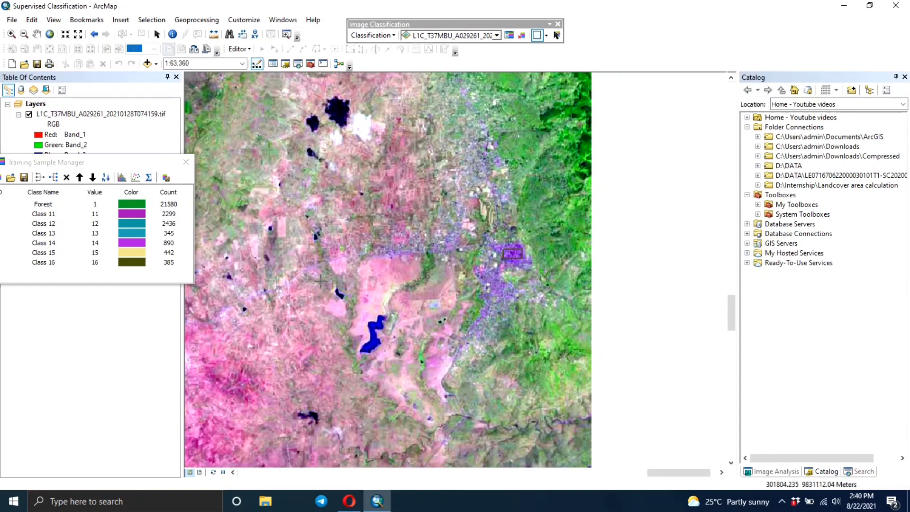
left_click_drag(320, 280, 529, 173)
left_click_drag(445, 346, 284, 166)
left_click_drag(406, 323, 105, 255)
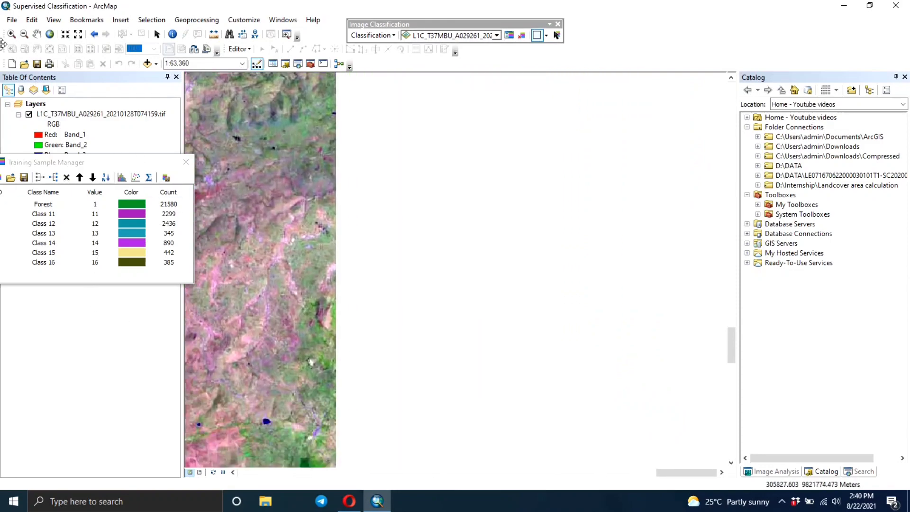
left_click(50, 34)
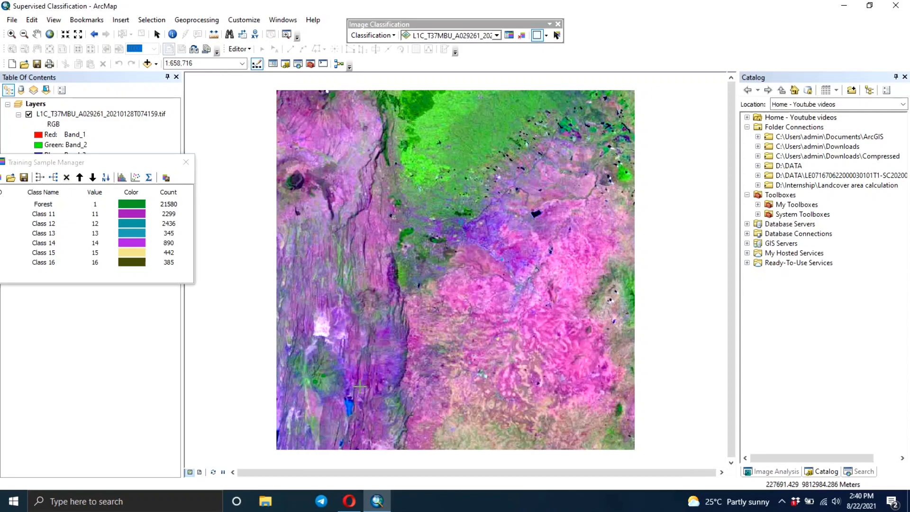
scroll(360, 385, "up", 3)
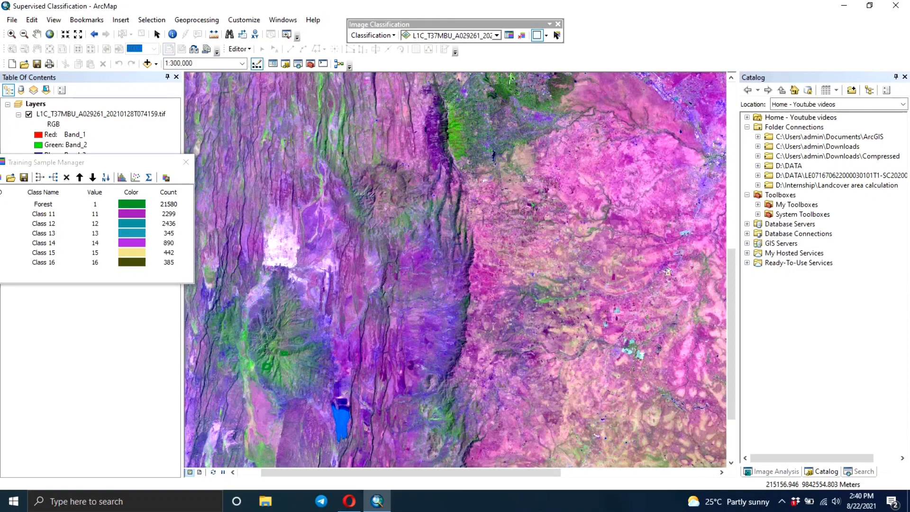
left_click_drag(293, 149, 325, 216)
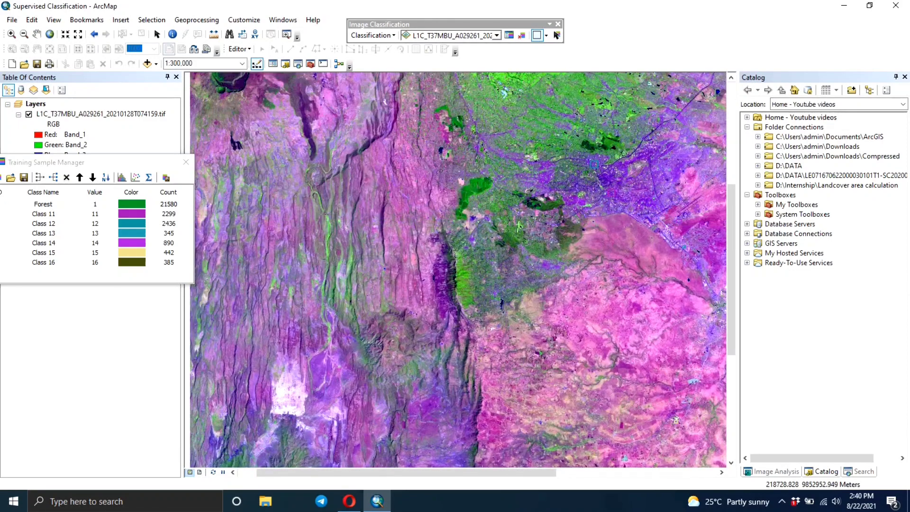
scroll(373, 257, "up", 2)
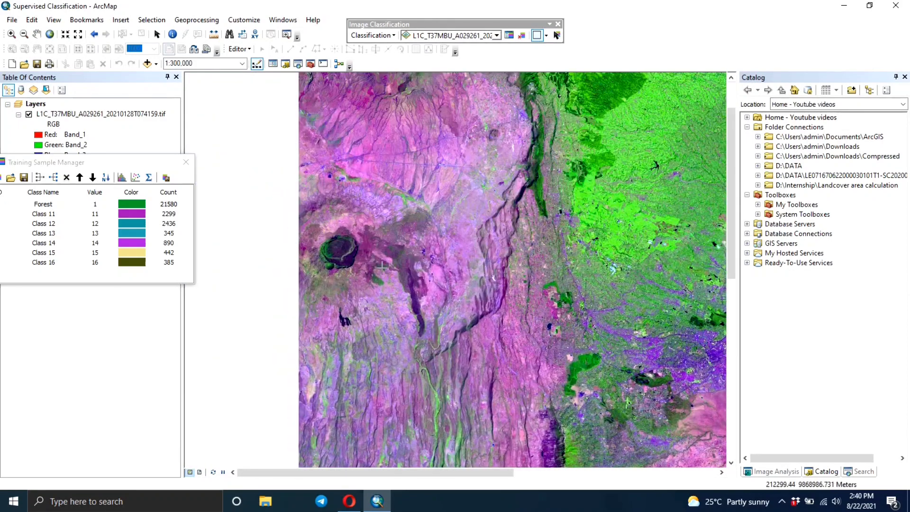
scroll(374, 257, "up", 2)
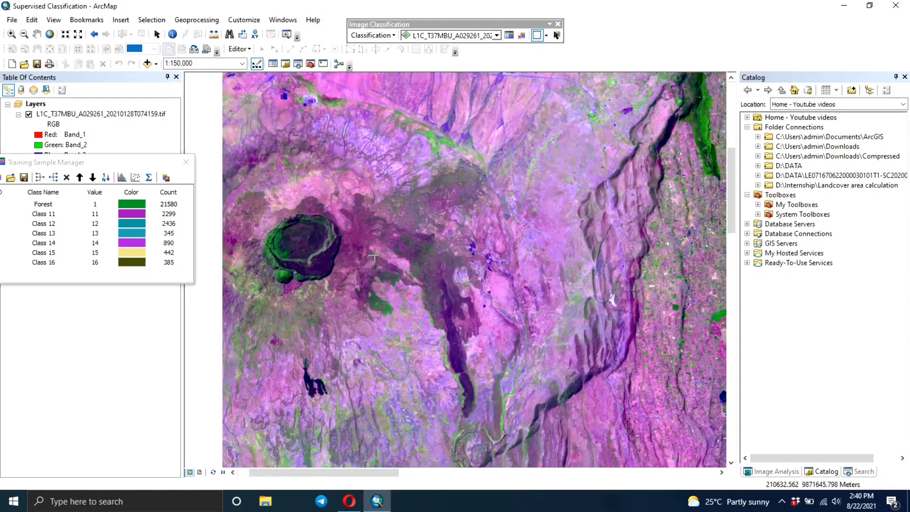
scroll(469, 170, "up", 3)
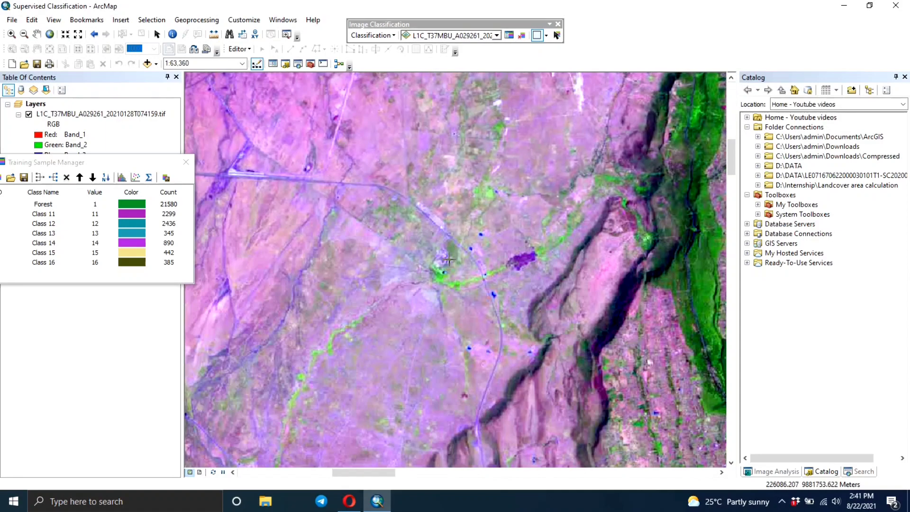
left_click_drag(449, 259, 445, 263)
left_click_drag(329, 117, 363, 298)
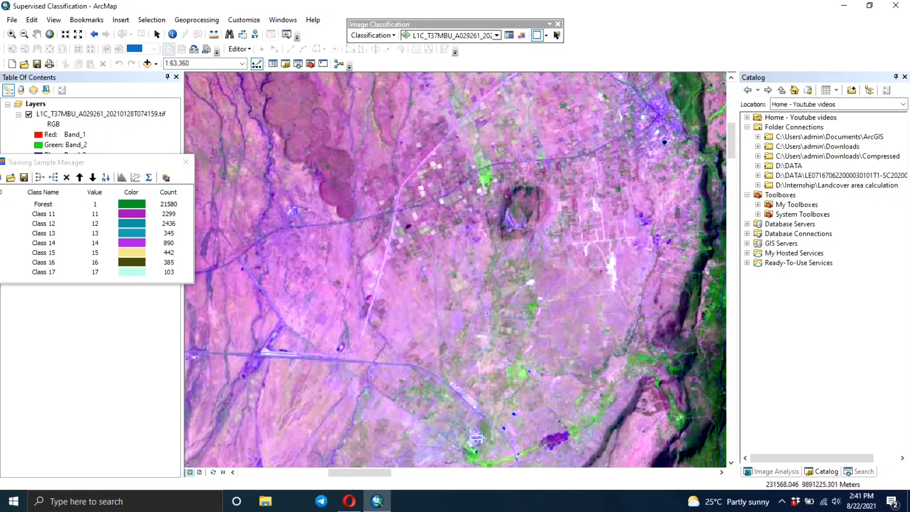
left_click_drag(667, 116, 668, 117)
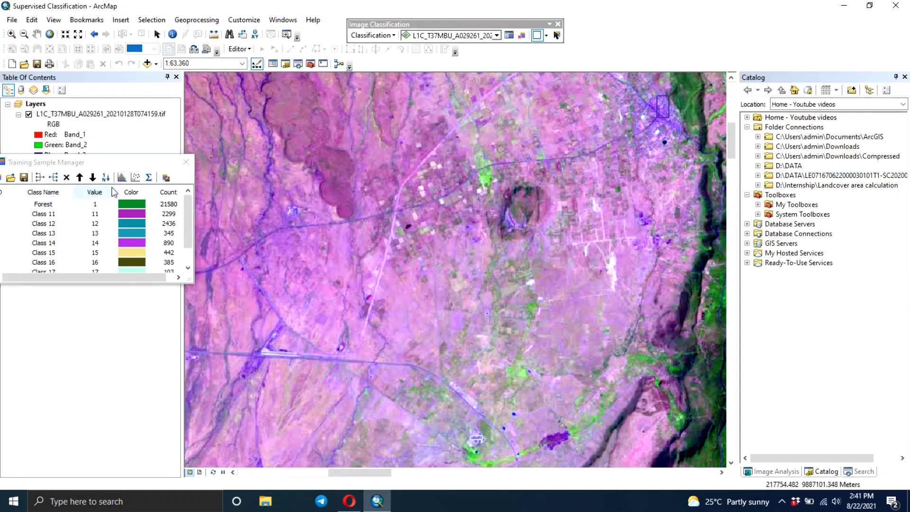
Merge the built-up training samples Class 11 through Class 18 into a single class
left_click_drag(110, 163, 439, 114)
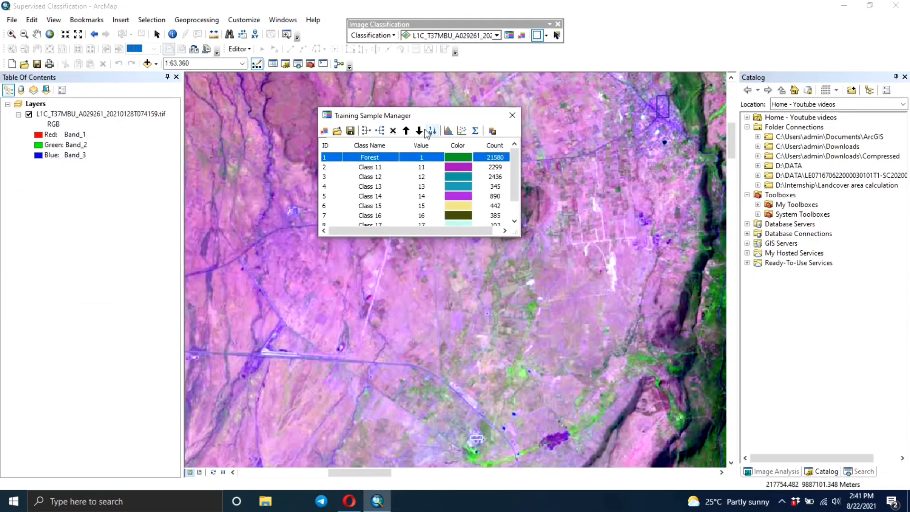
left_click(325, 168)
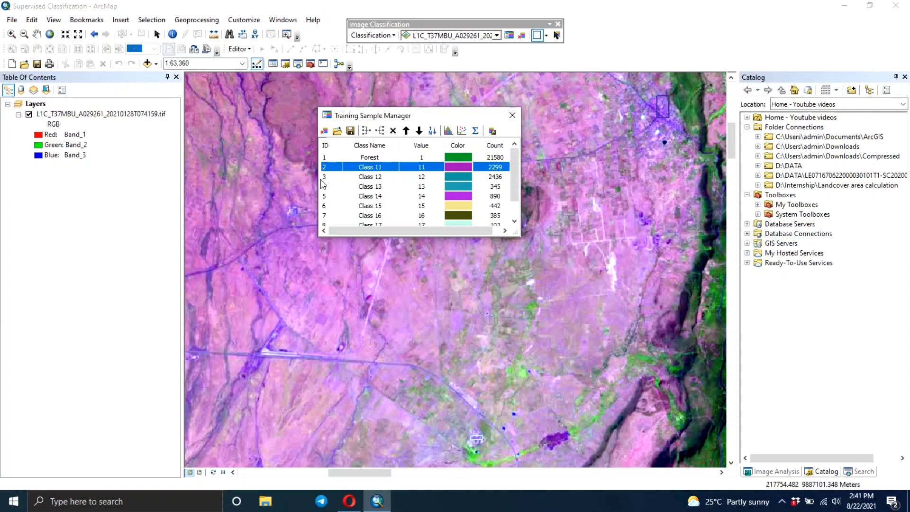
left_click(323, 179, "shift")
left_click(333, 187, "shift")
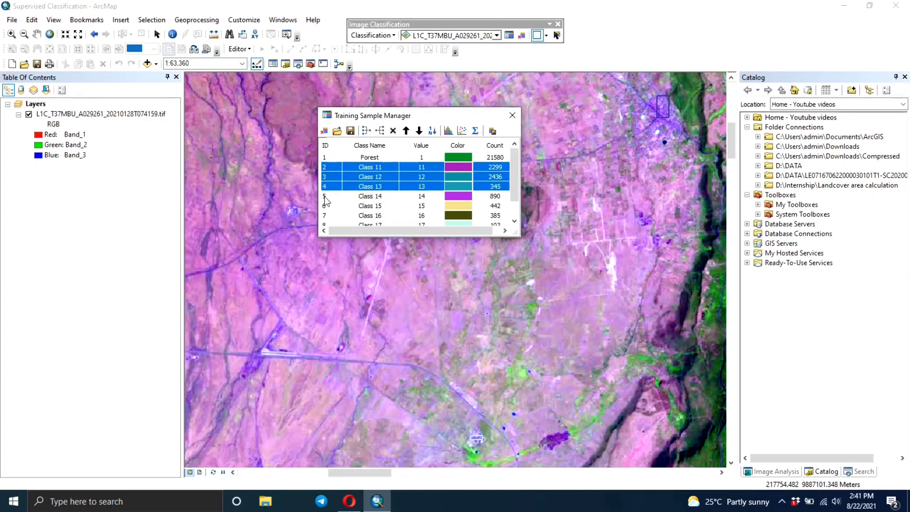
left_click(330, 197, "shift")
left_click(330, 207, "shift")
left_click(328, 217, "shift")
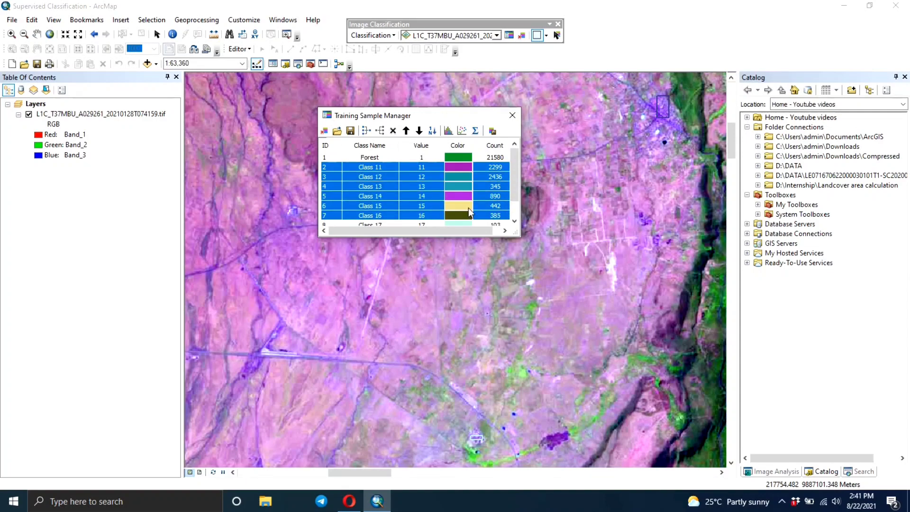
left_click_drag(514, 193, 520, 203)
left_click(326, 214, "shift")
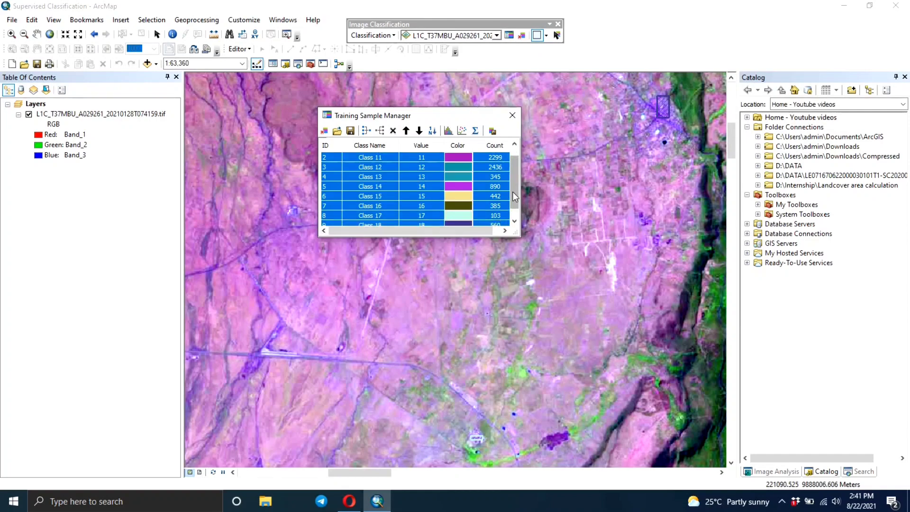
left_click_drag(513, 191, 520, 211)
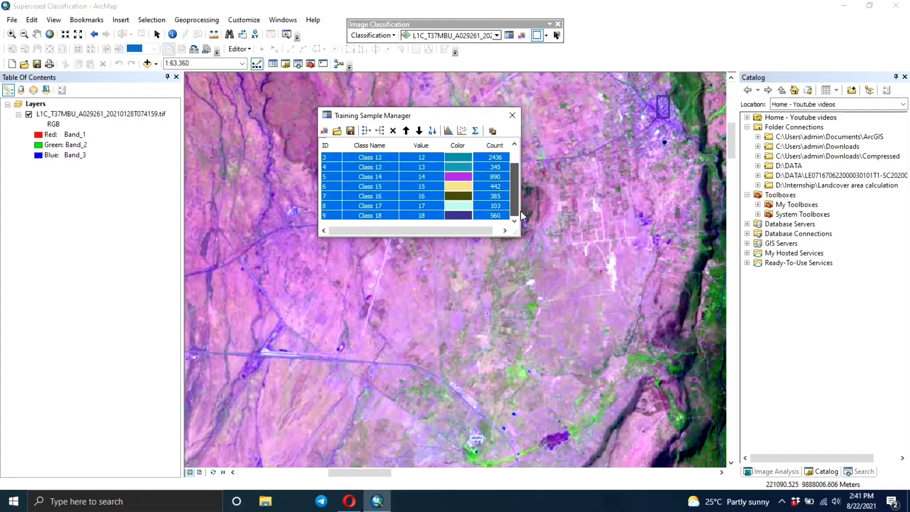
left_click(366, 131)
Rename the merged built-up class as Urban and give it a dark brown colour
double_click(387, 170)
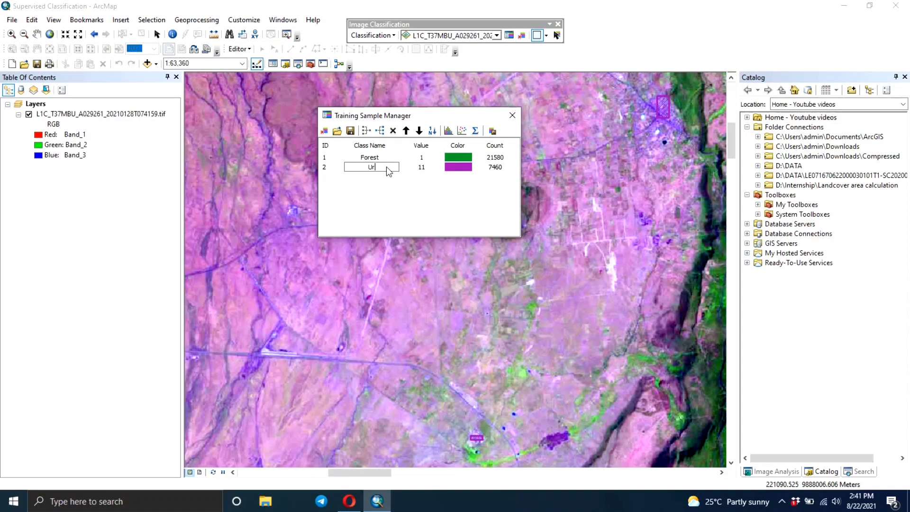
left_click(459, 169)
left_click(460, 169)
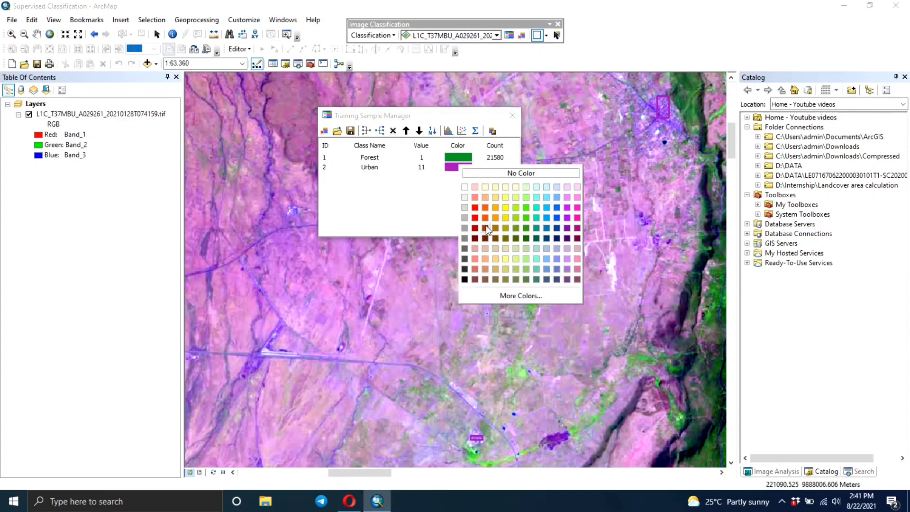
left_click(483, 237)
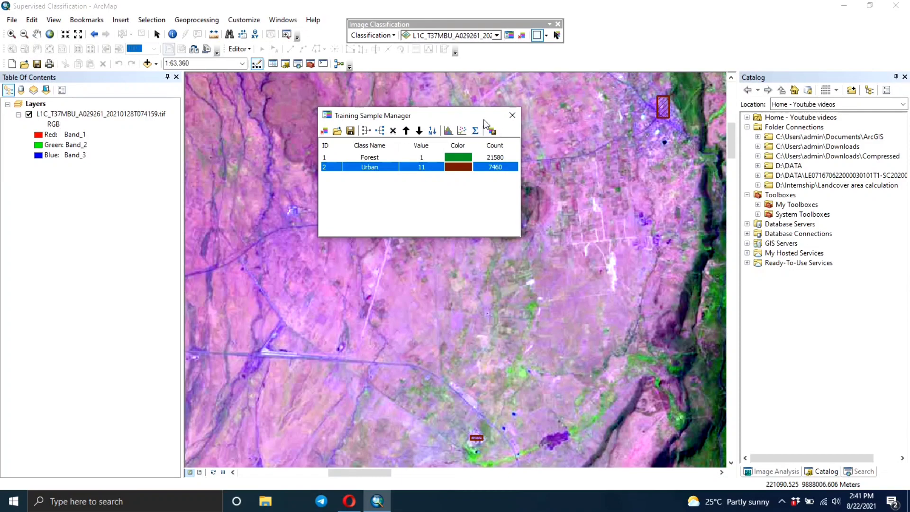
left_click_drag(493, 115, 166, 159)
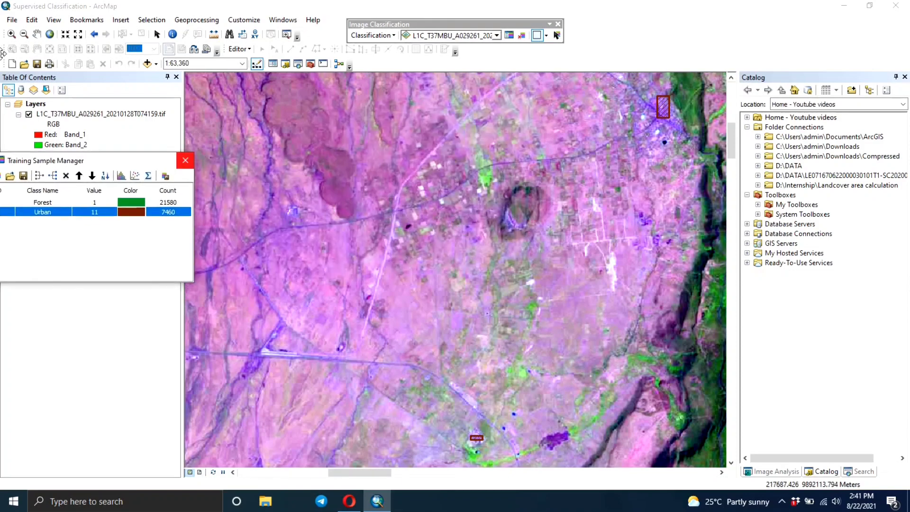
Draw three small rectangular training samples on the green farmland: northeast of the branching black lake, far east of it, and just north of it
left_click(48, 37)
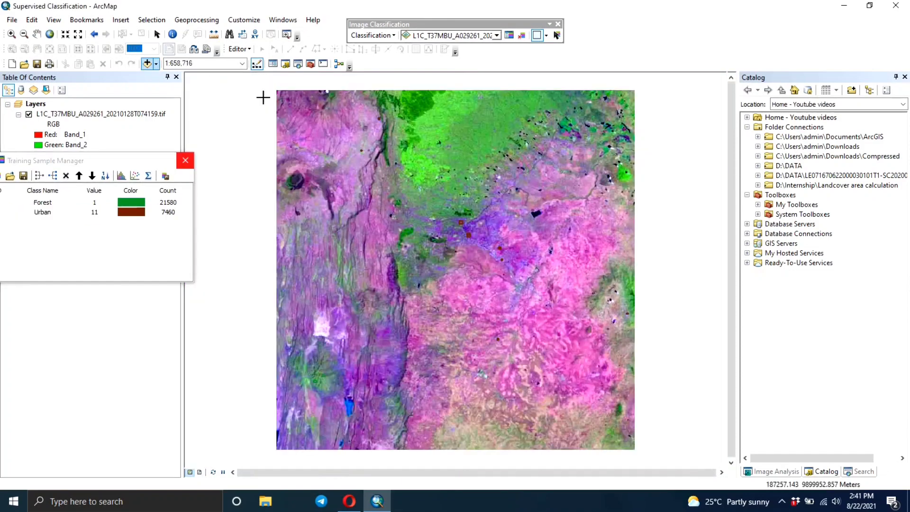
left_click(538, 37)
scroll(459, 113, "up", 5)
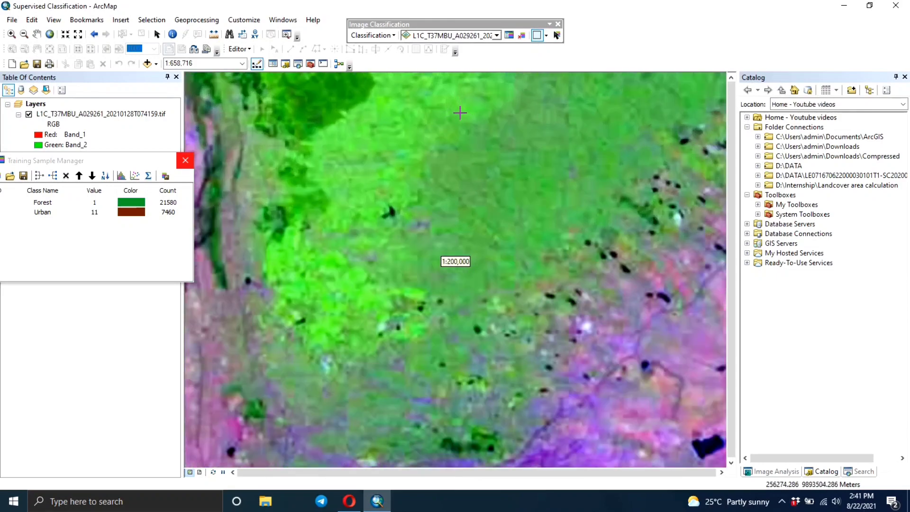
scroll(434, 152, "up", 2)
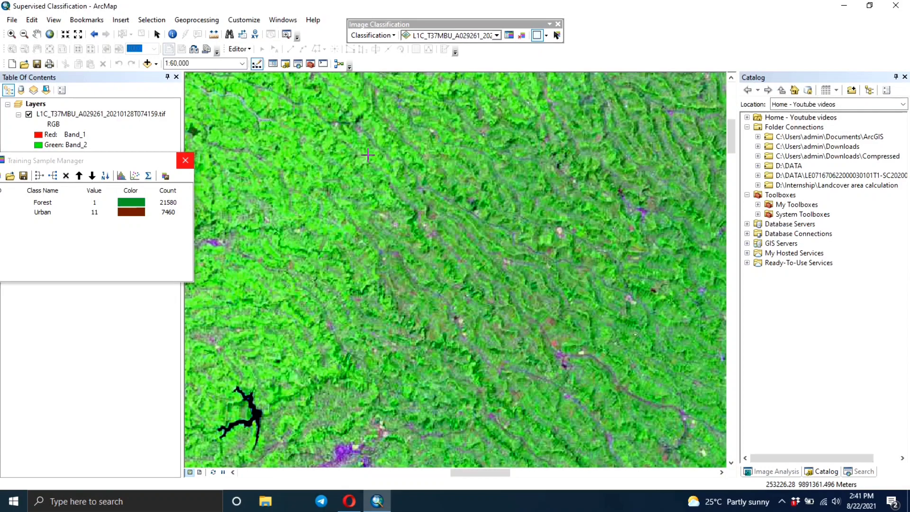
left_click(368, 156)
left_click(379, 156)
left_click(378, 164)
double_click(369, 163)
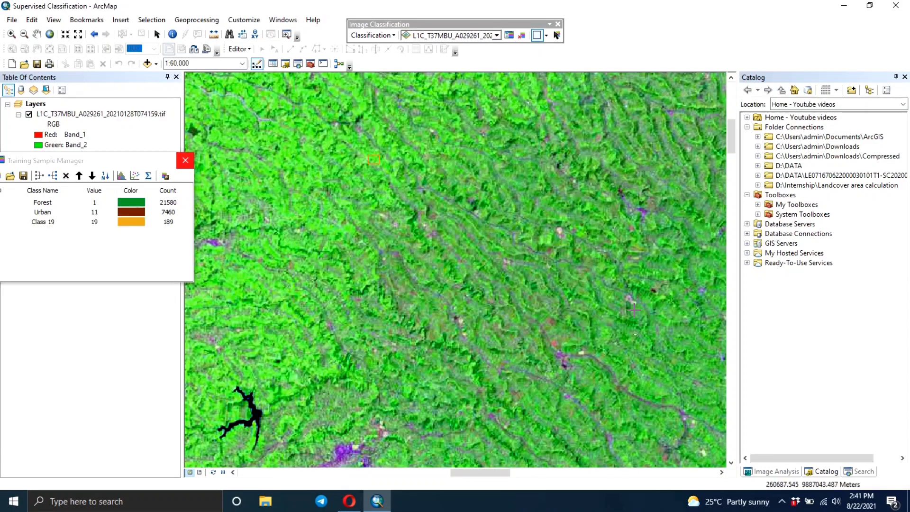
left_click_drag(654, 301, 647, 293)
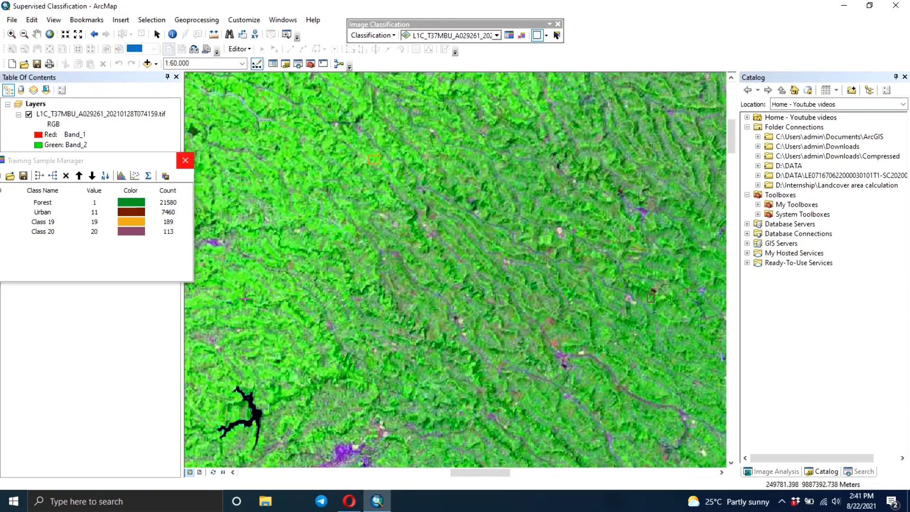
left_click_drag(232, 285, 245, 298)
Draw two larger rectangular training samples on the green farmland near the image's northern edge, well east of the dark green forest
scroll(386, 238, "down", 3)
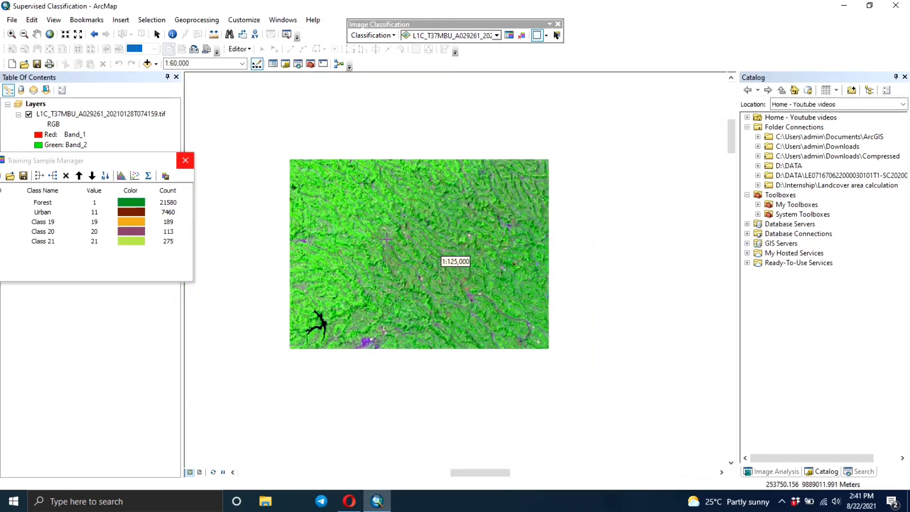
scroll(386, 239, "down", 2)
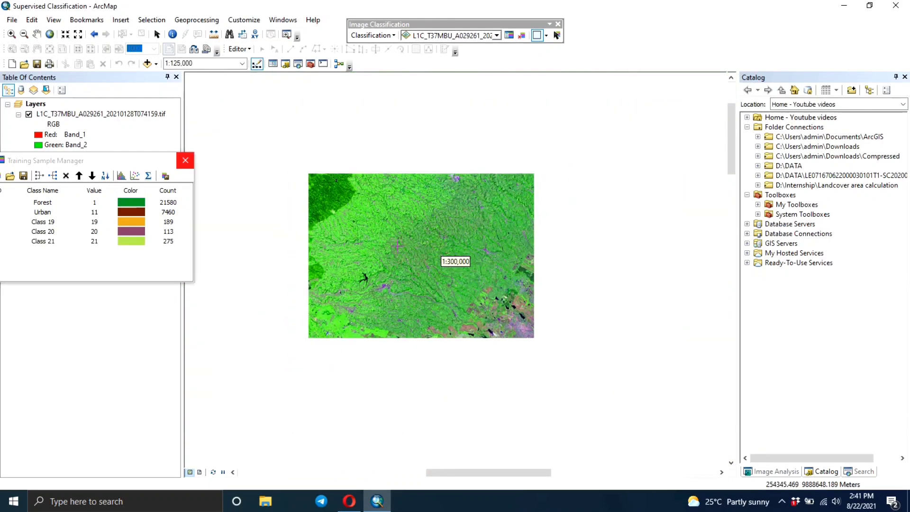
left_click_drag(520, 188, 524, 201)
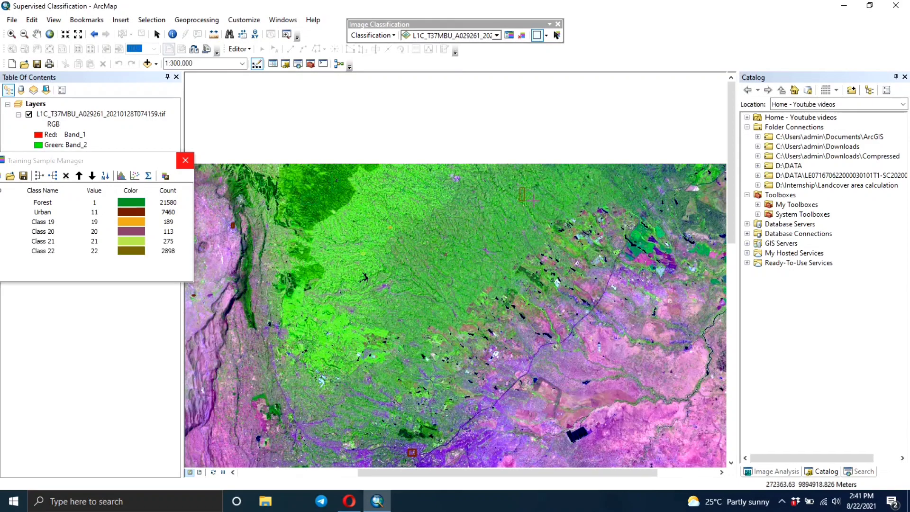
left_click_drag(582, 191, 583, 191)
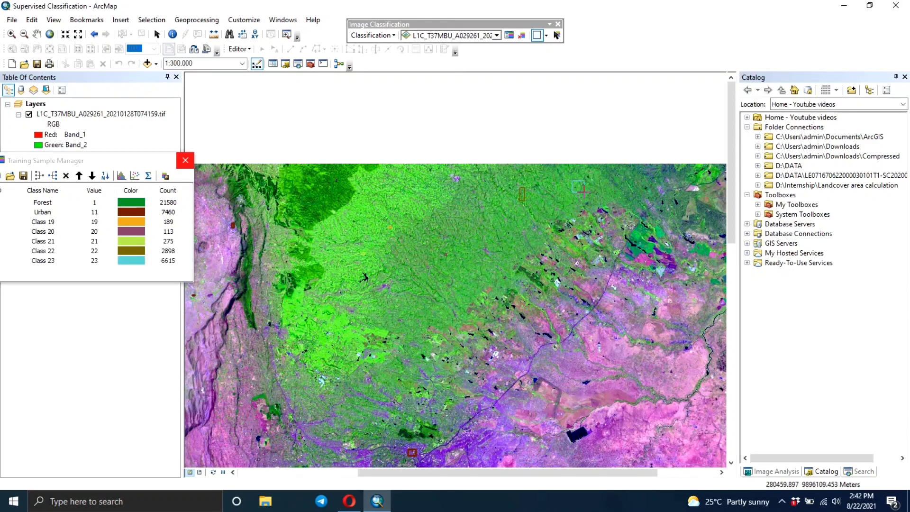
Draw two small rectangular training samples on the pink farmland southeast of the small dark lake, in the eastern part of the image
scroll(533, 284, "up", 2)
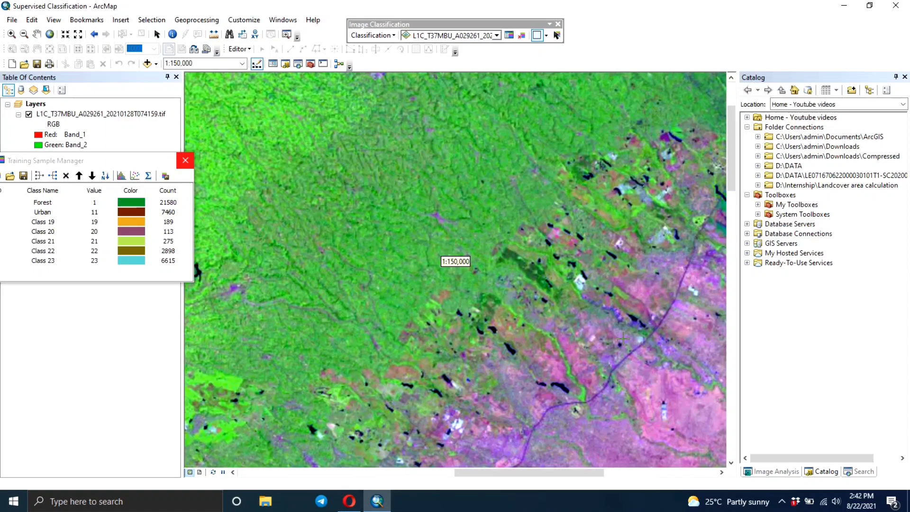
left_click_drag(654, 363, 30, 108)
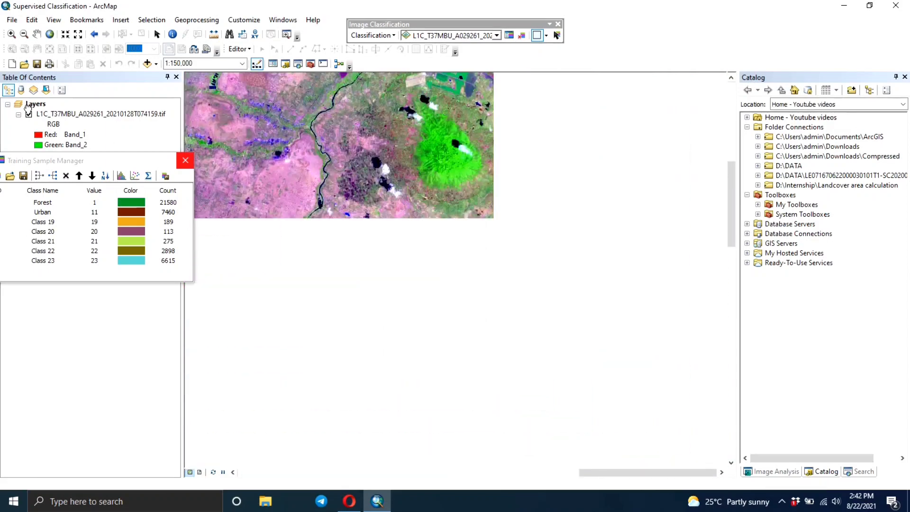
left_click_drag(332, 426, 427, 338)
scroll(430, 355, "down", 1)
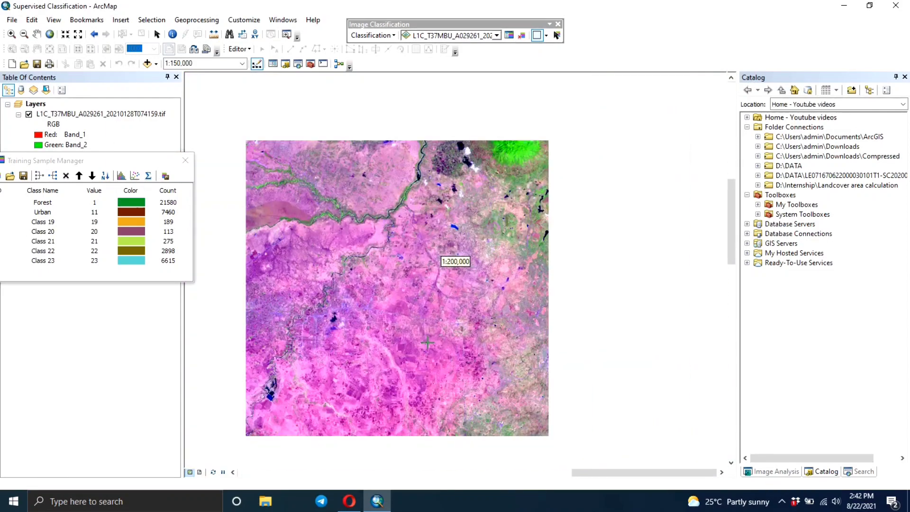
scroll(417, 360, "up", 2)
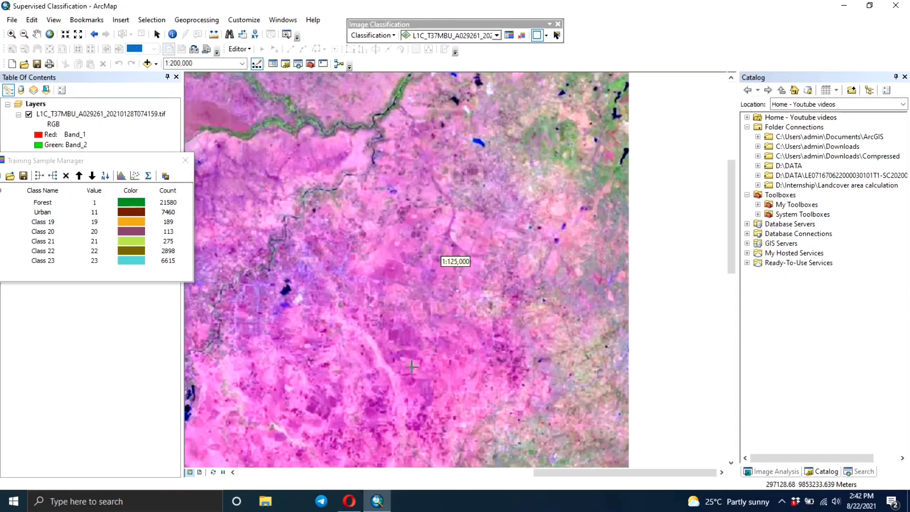
scroll(390, 326, "up", 2)
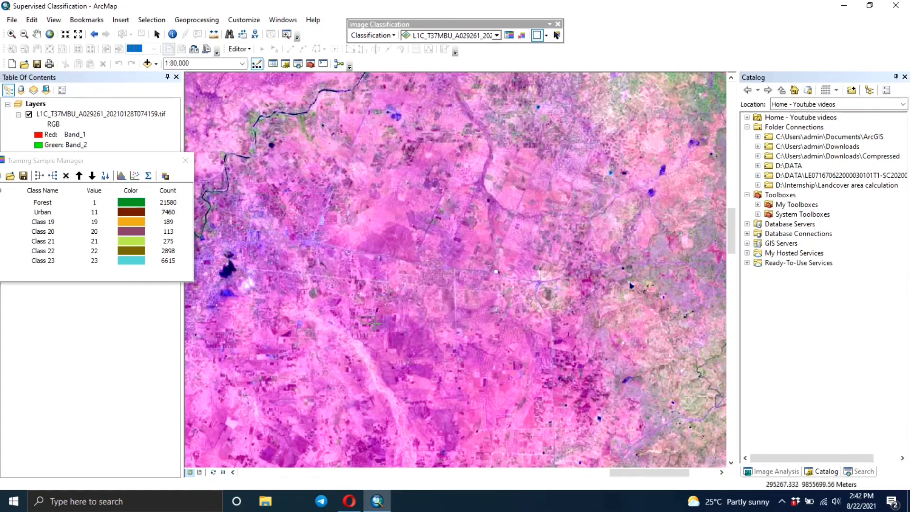
left_click_drag(374, 324, 375, 324)
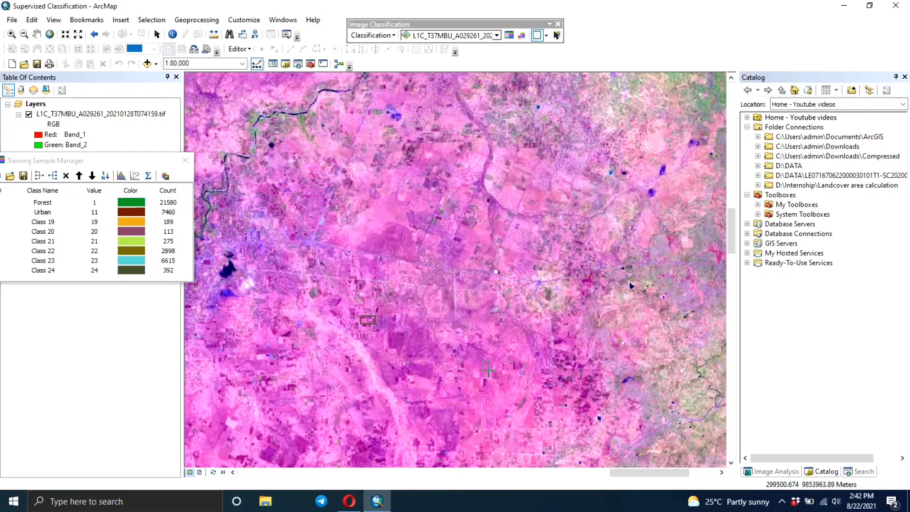
left_click_drag(488, 369, 489, 370)
left_click_drag(316, 404, 369, 291)
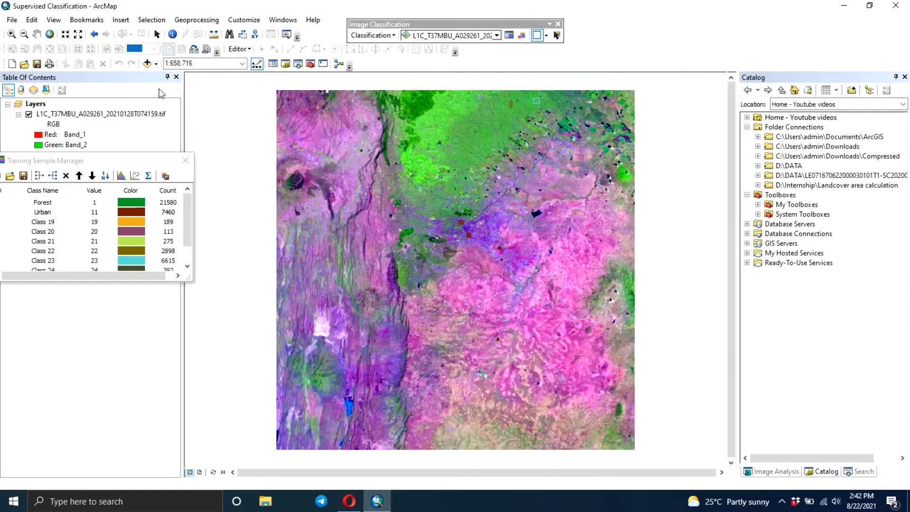
Draw a larger rectangular training sample over the pale field plots just east of the southern escarpment, north of the branching blue roads
left_click(49, 34)
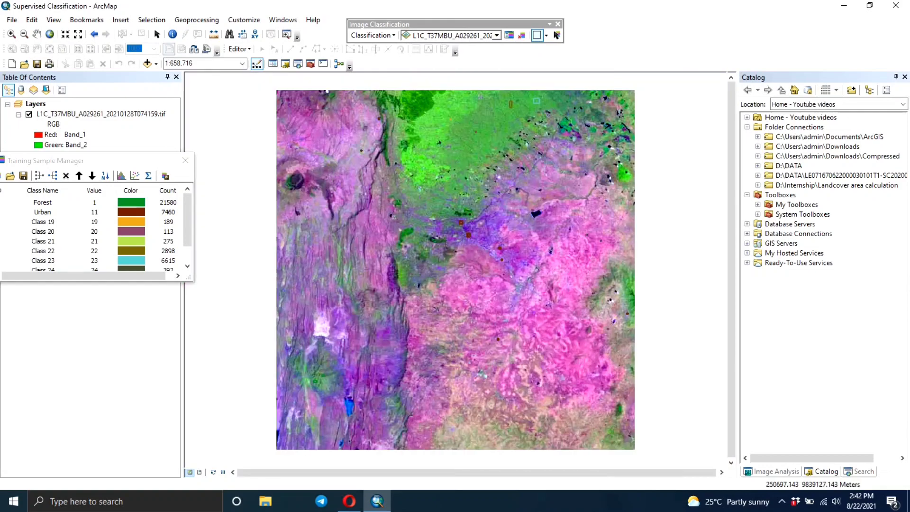
scroll(418, 388, "down", 3)
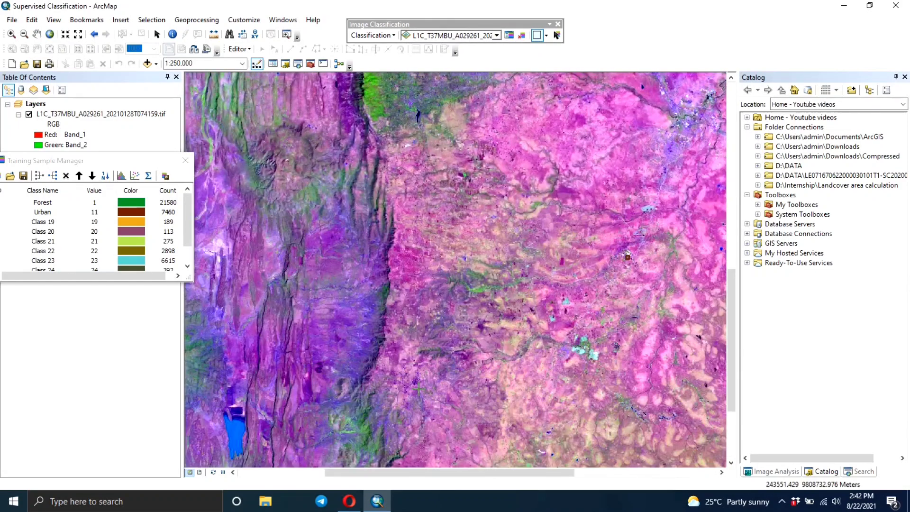
scroll(419, 389, "down", 2)
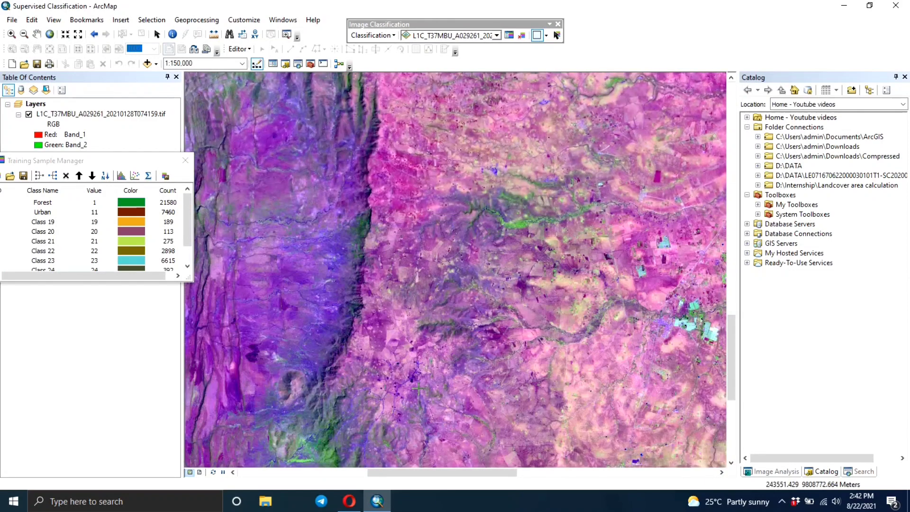
scroll(408, 379, "down", 2)
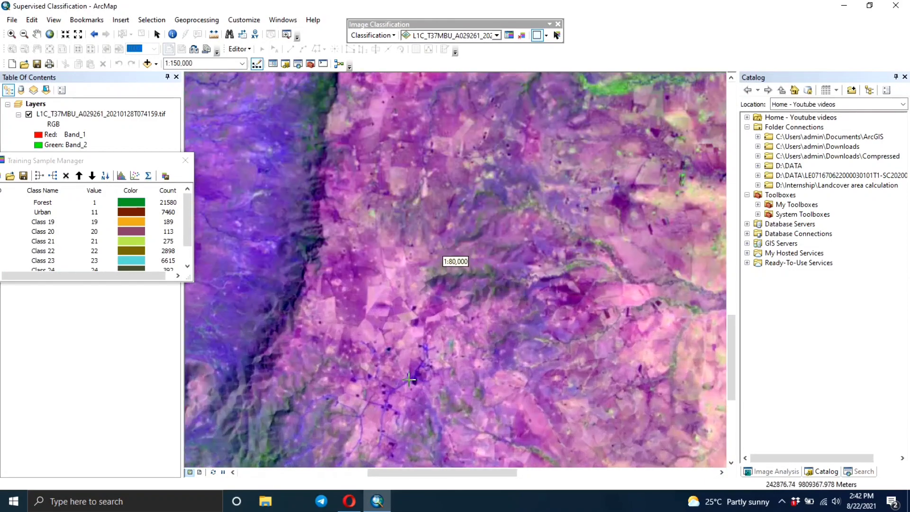
scroll(358, 299, "down", 1)
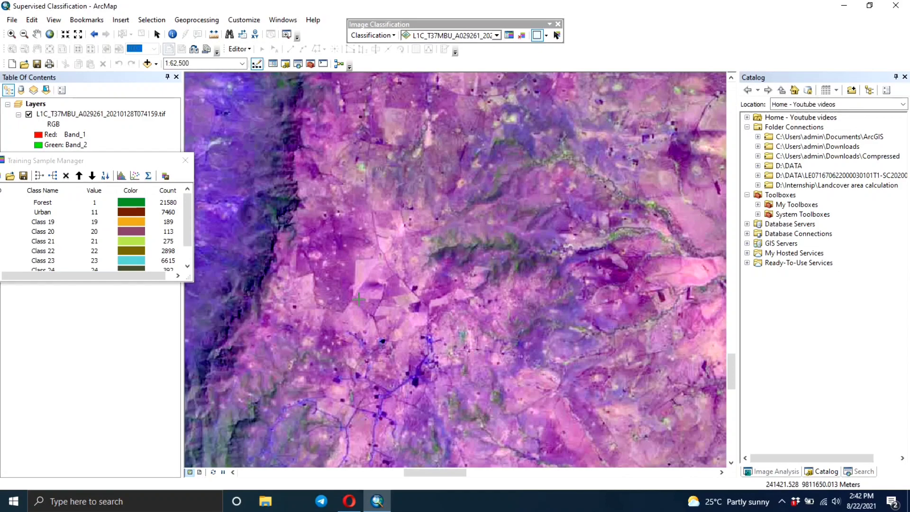
left_click_drag(344, 272, 407, 321)
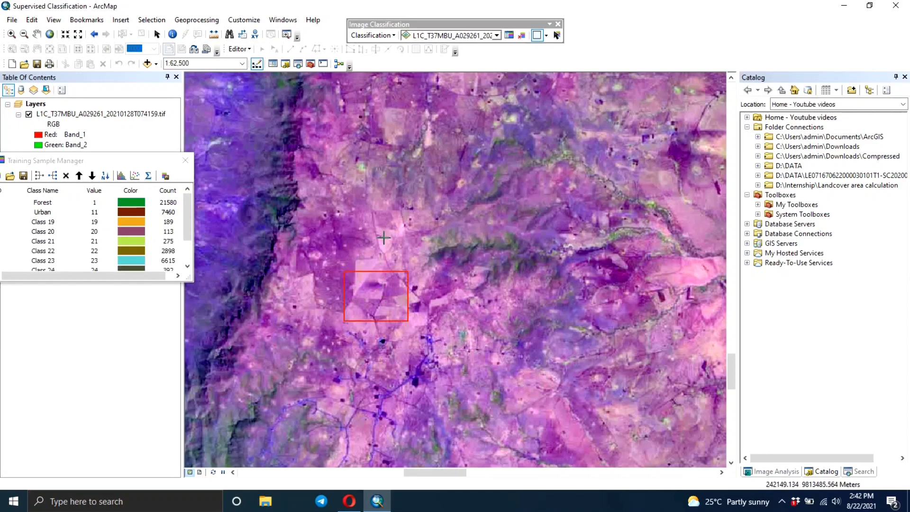
Draw two rectangular training samples on the southeastern farmland, one on each side of the road northwest of the isolated green hill
scroll(383, 238, "up", 1)
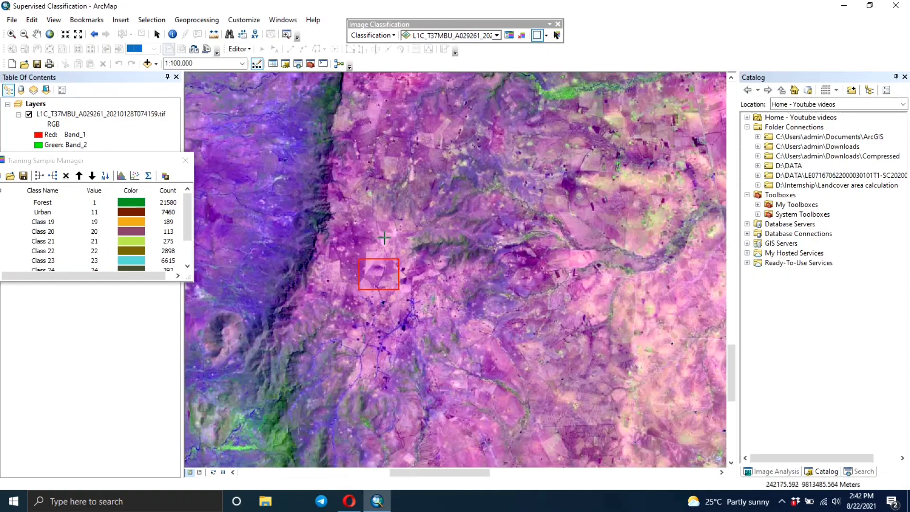
scroll(384, 238, "up", 2)
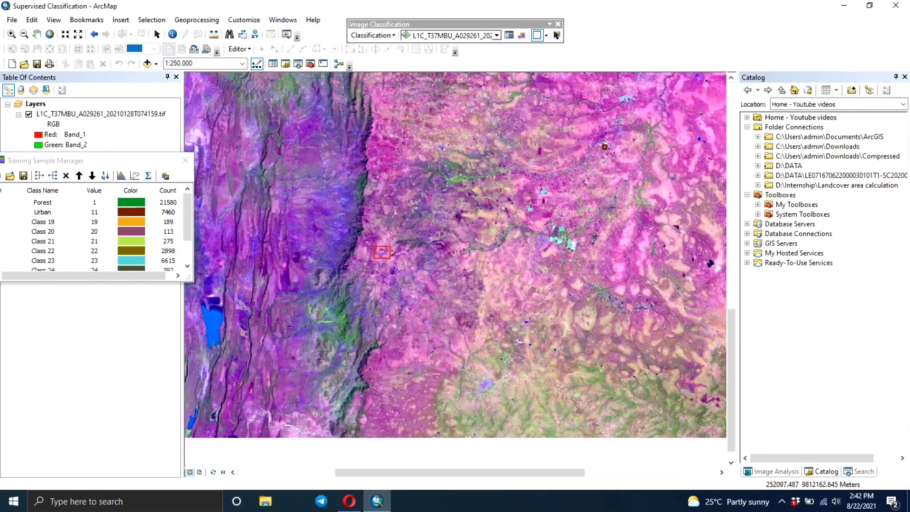
left_click_drag(466, 248, 108, 187)
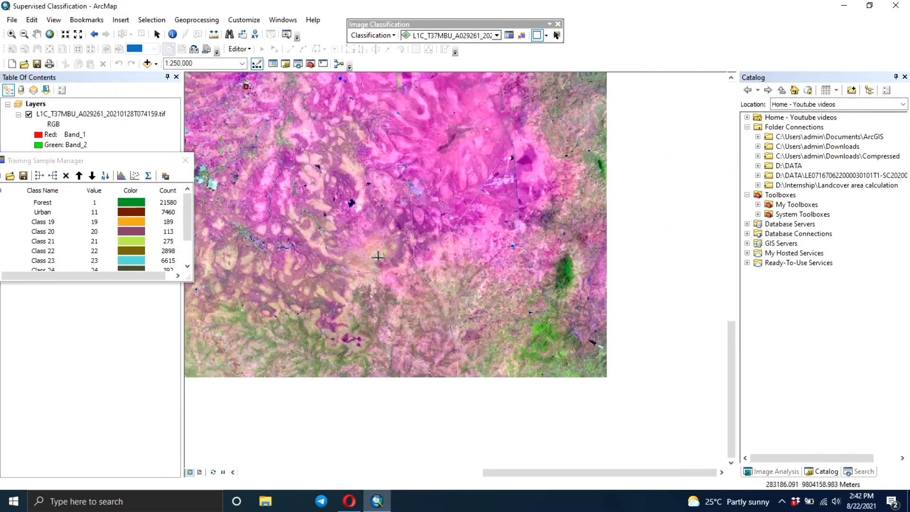
scroll(378, 256, "down", 2)
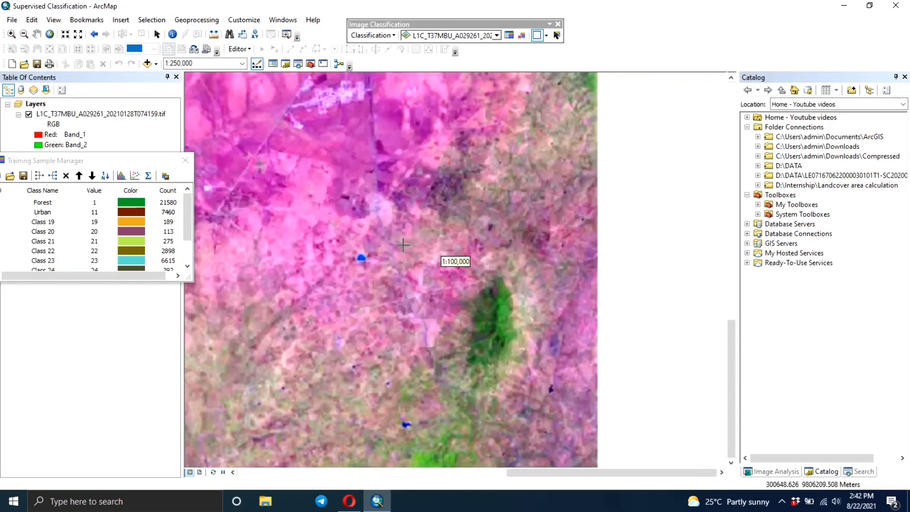
scroll(398, 242, "down", 1)
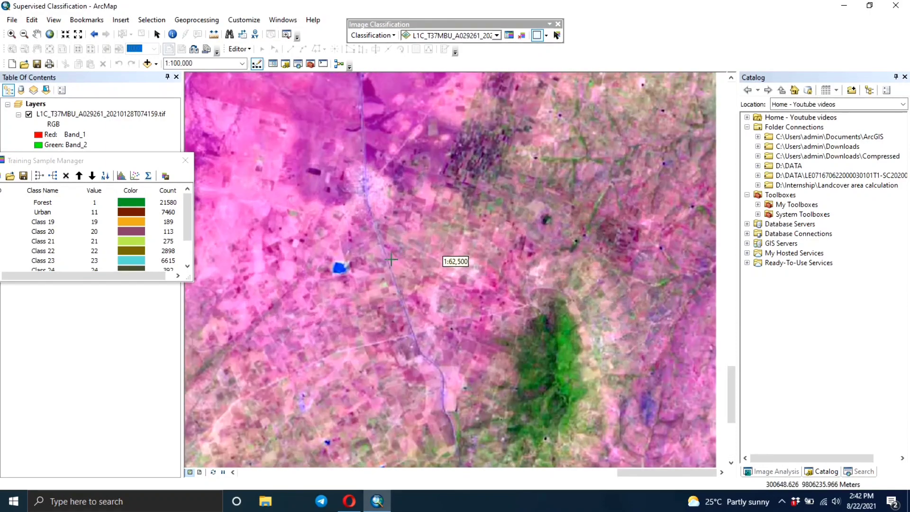
left_click_drag(317, 291, 391, 328)
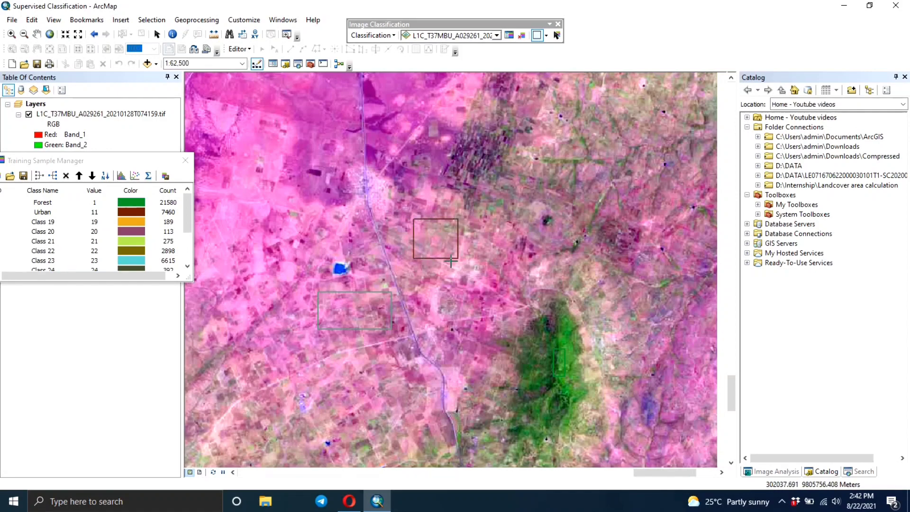
scroll(450, 260, "up", 1)
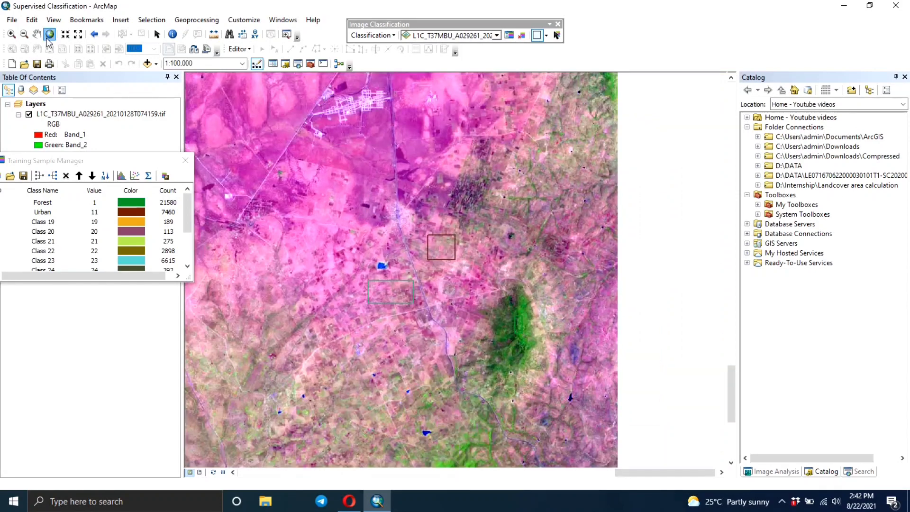
Draw two rectangular training samples on the light purple plain west of the northern escarpment, north of the small Urban sample
left_click(49, 34)
scroll(452, 260, "down", 4)
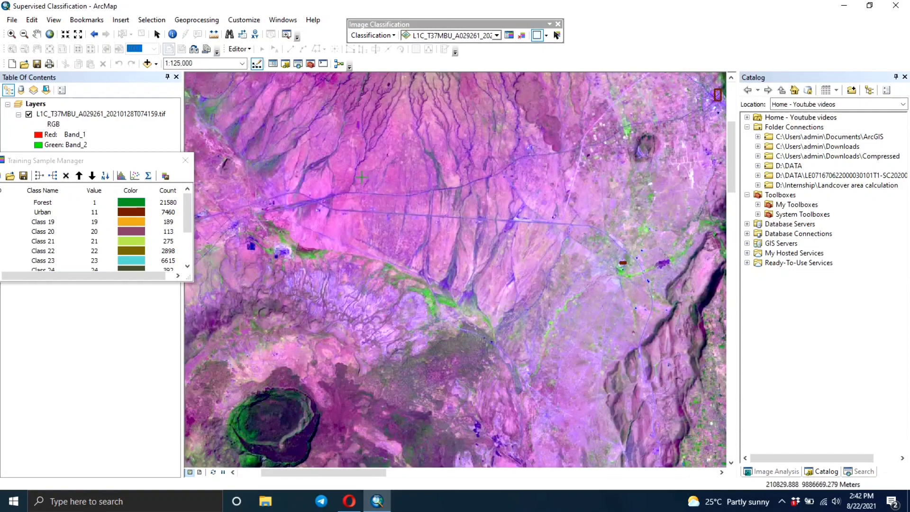
scroll(363, 178, "down", 2)
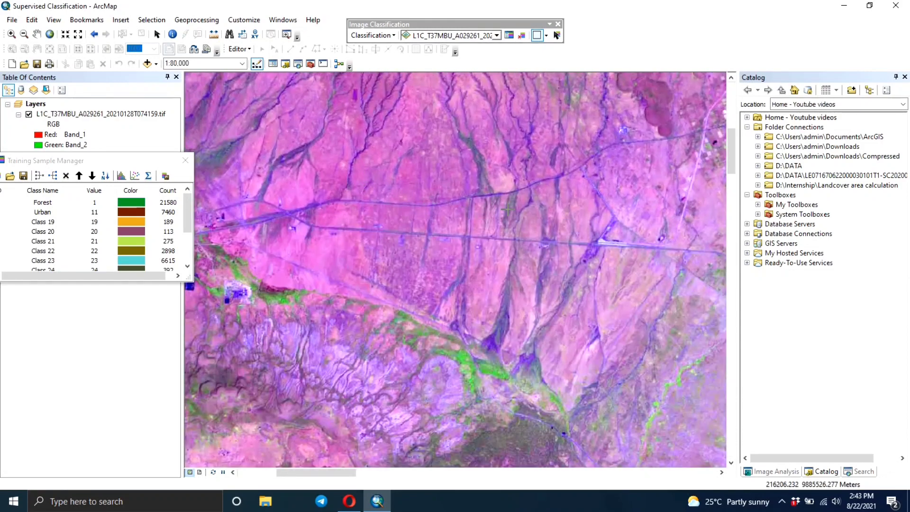
scroll(506, 210, "down", 1)
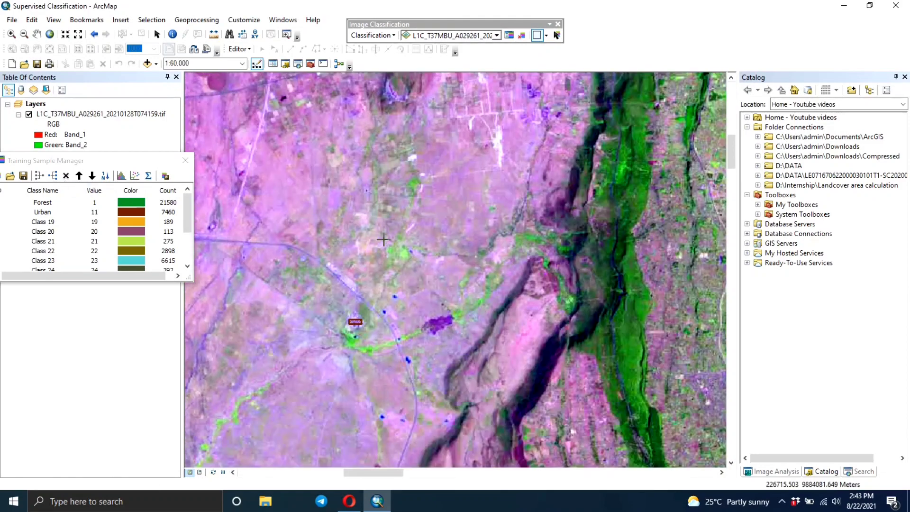
left_click_drag(382, 239, 343, 202)
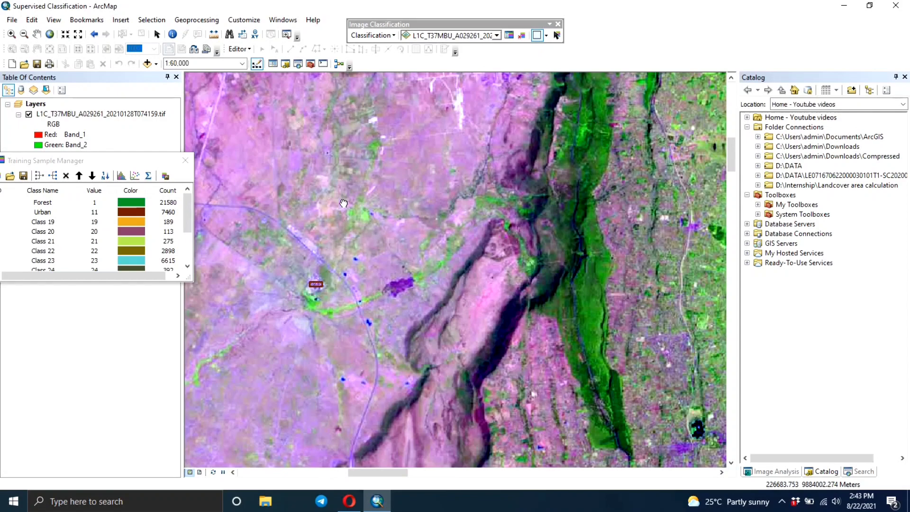
left_click_drag(313, 172, 412, 194)
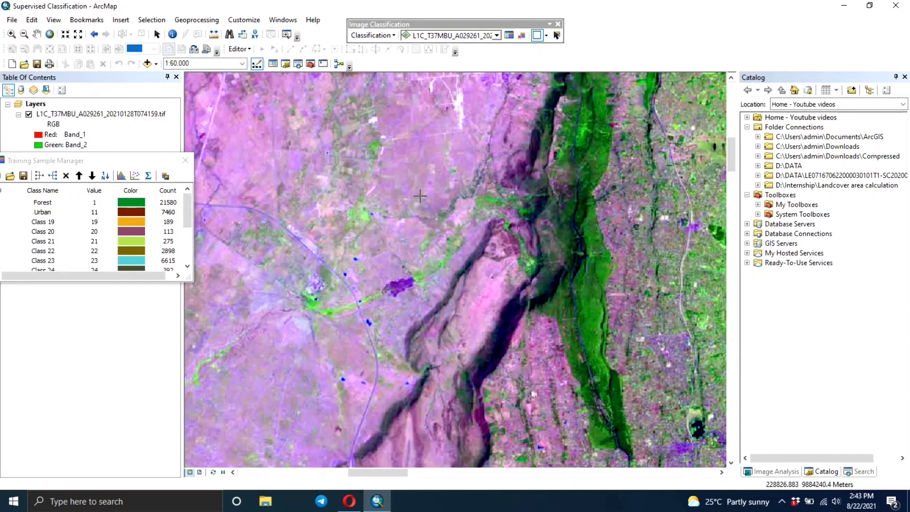
scroll(430, 215, "down", 1)
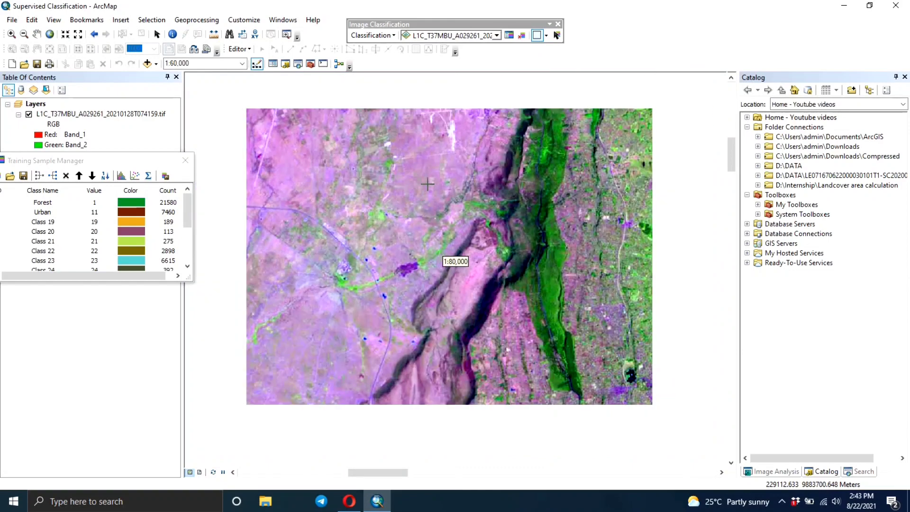
Draw a rectangular training sample on the mixed farmland just east of the narrow dark green strip, west of the large forest
scroll(427, 183, "down", 2)
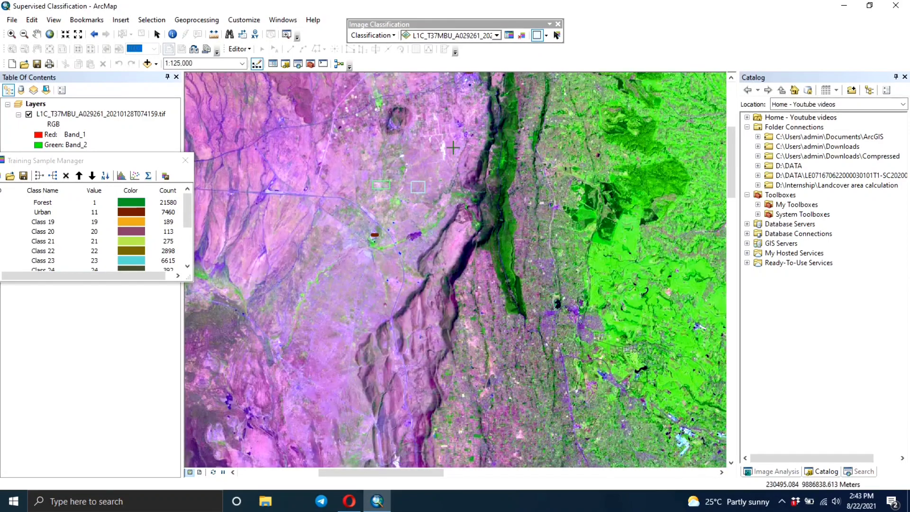
left_click_drag(453, 150, 311, 188)
scroll(405, 198, "up", 4)
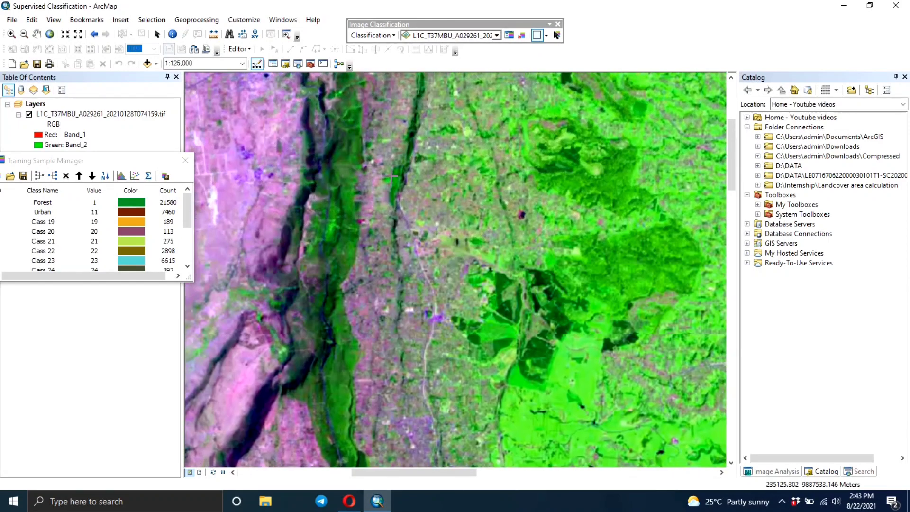
scroll(433, 190, "up", 2)
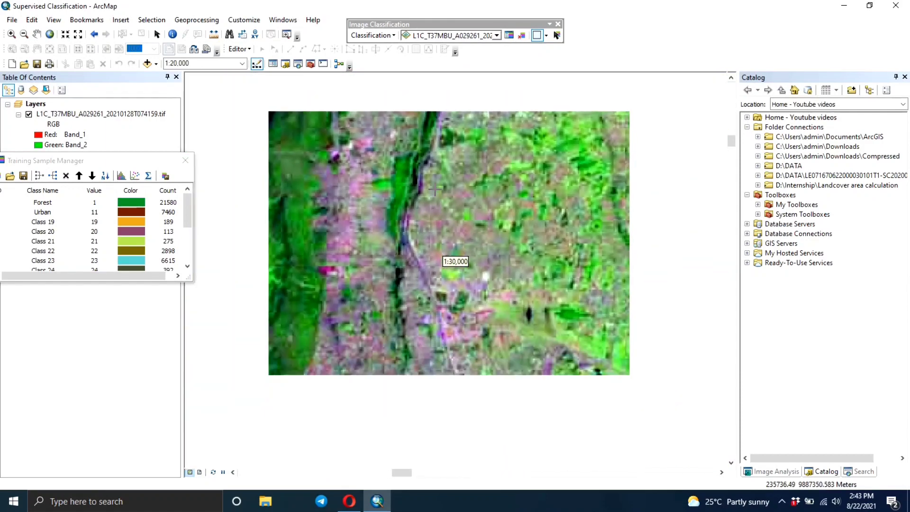
scroll(435, 191, "down", 2)
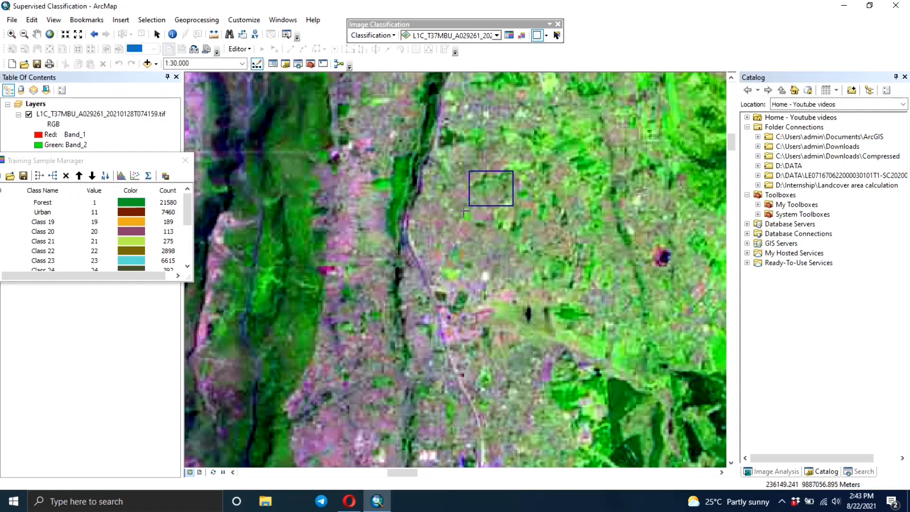
scroll(464, 212, "up", 3)
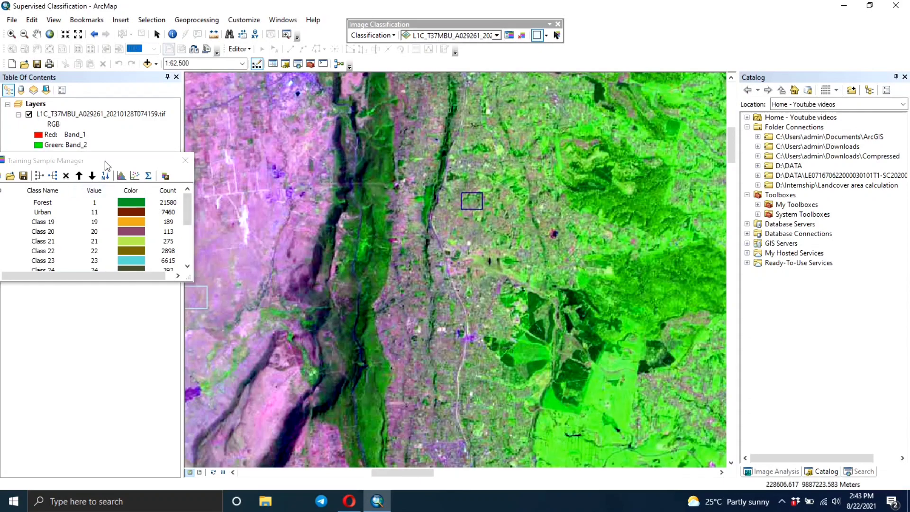
Merge the thirteen training samples Class 19 through Class 31 into a single class
left_click_drag(132, 177, 558, 83)
left_click_drag(538, 183, 595, 319)
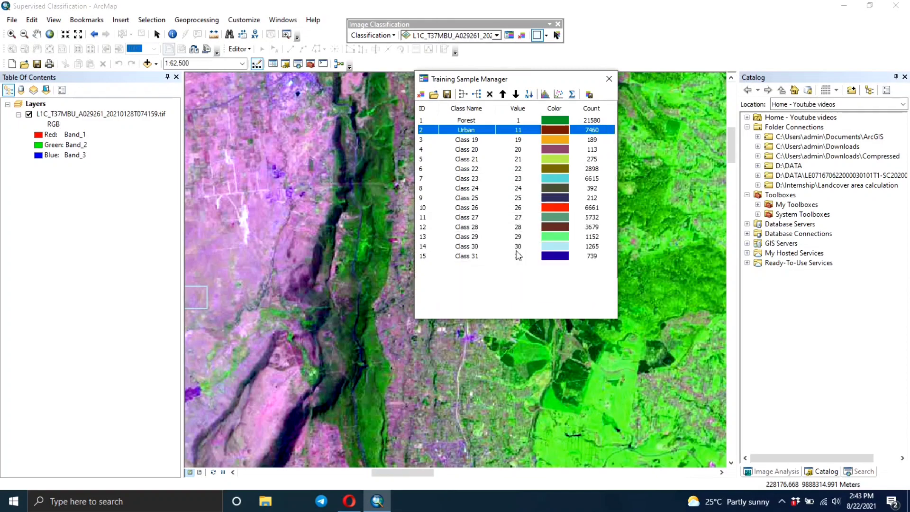
left_click(425, 140)
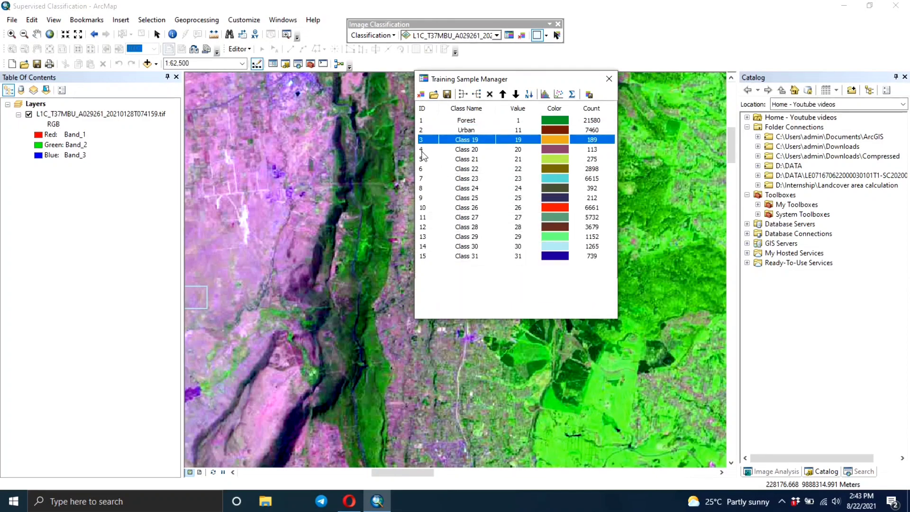
left_click(422, 152, "ctrl")
left_click(422, 161, "ctrl")
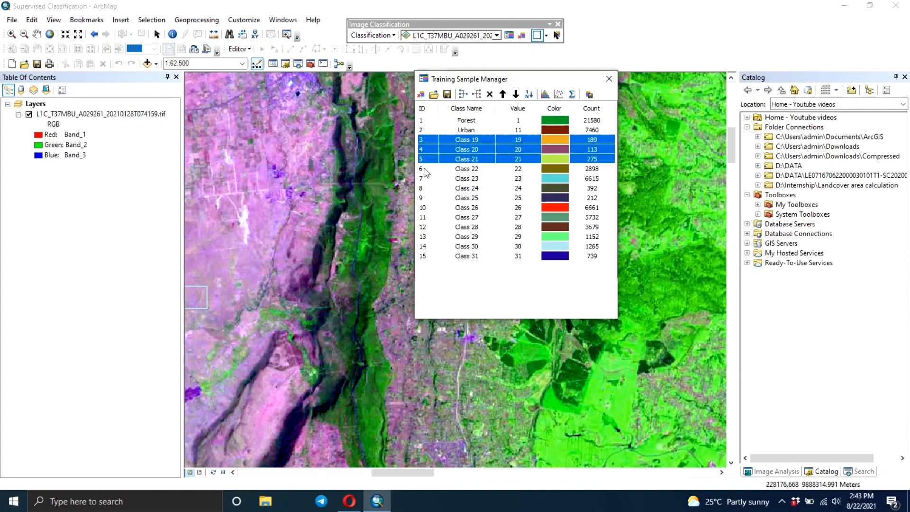
left_click(424, 169, "shift")
left_click(426, 179, "shift")
left_click(429, 189, "shift")
left_click(427, 199, "shift")
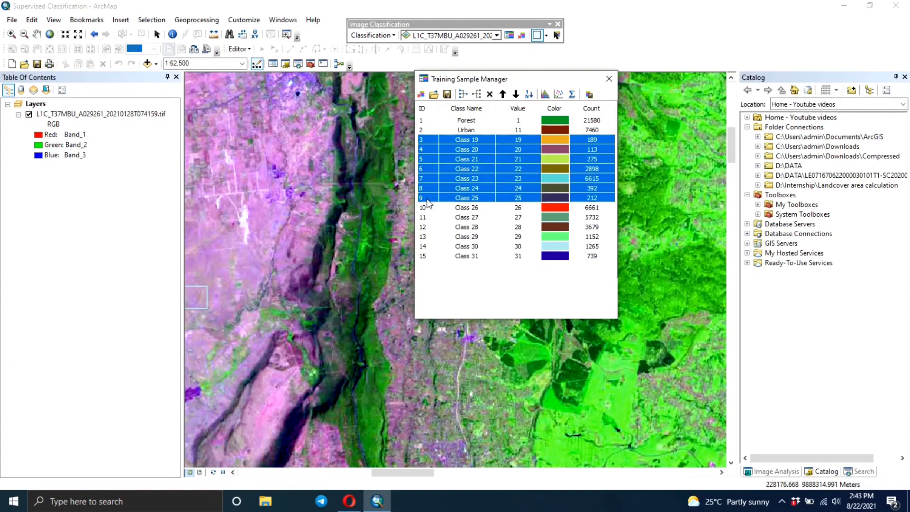
left_click(426, 207, "shift")
left_click(426, 217, "shift")
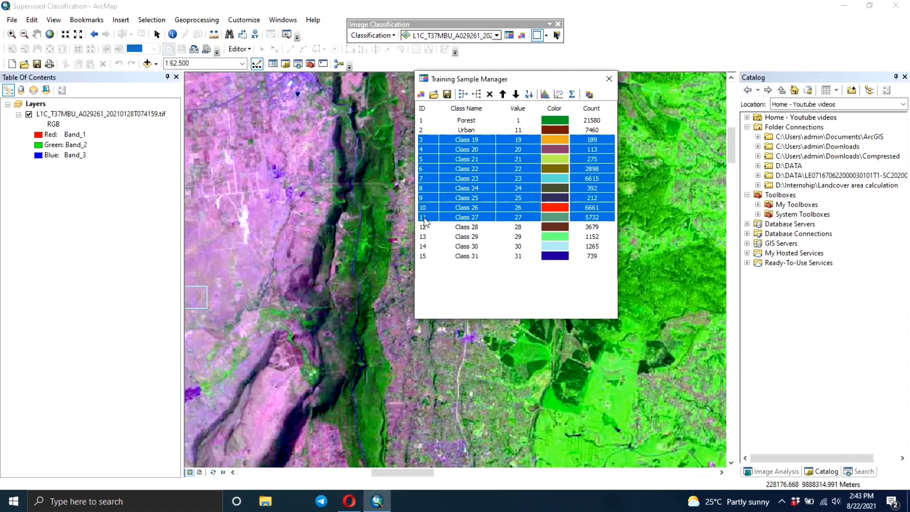
left_click(428, 227, "shift")
left_click(428, 239, "shift")
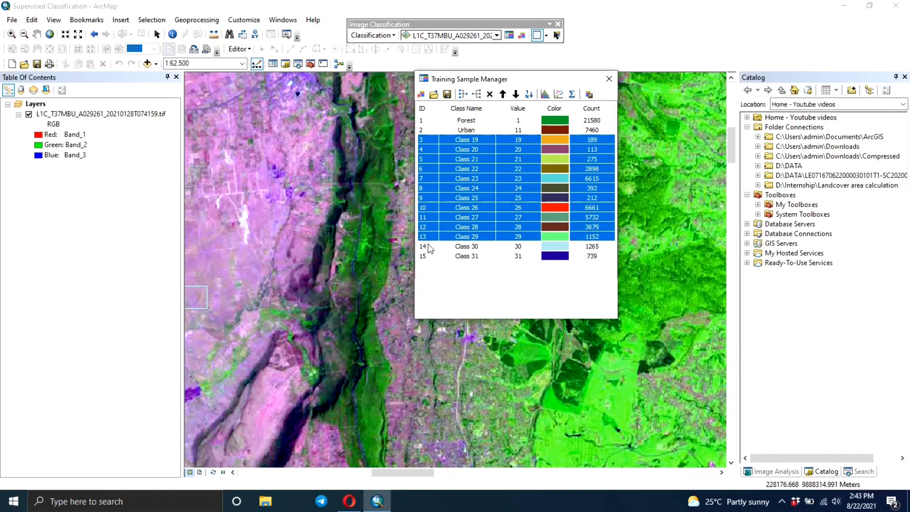
left_click(428, 246, "shift")
left_click(425, 255, "shift")
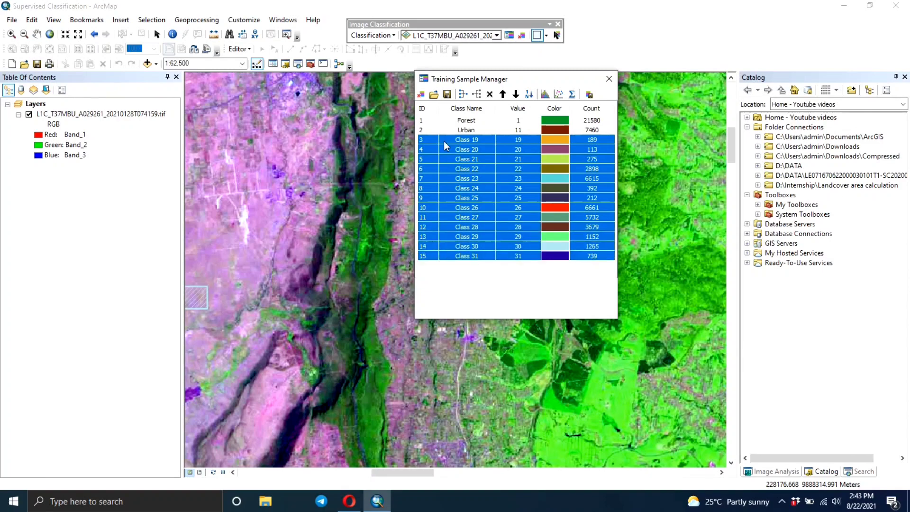
left_click(462, 95)
Rename the merged Class 19 training class as Agricultural
double_click(473, 141)
type("Ag")
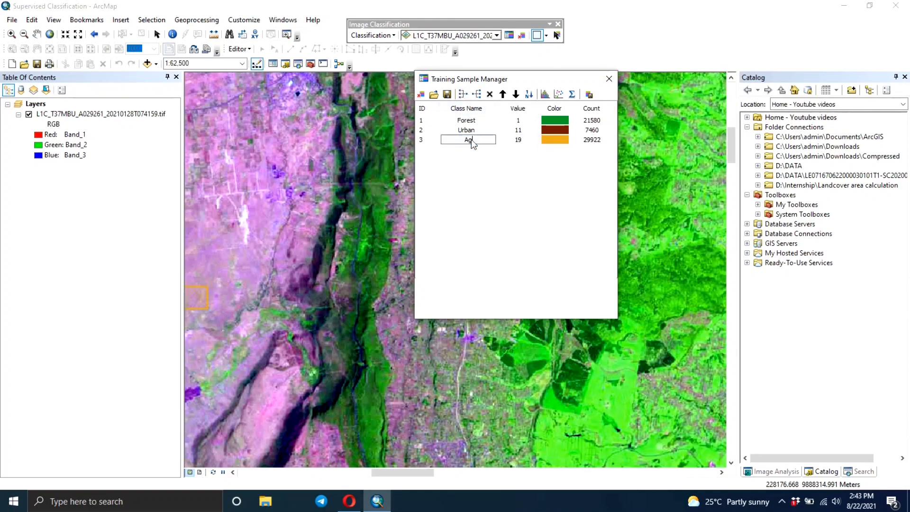
type("ricultural")
key("Return")
Draw a rectangular training sample inside the large bright blue lake in the southwest of the image
left_click_drag(547, 84, 137, 117)
left_click(64, 35)
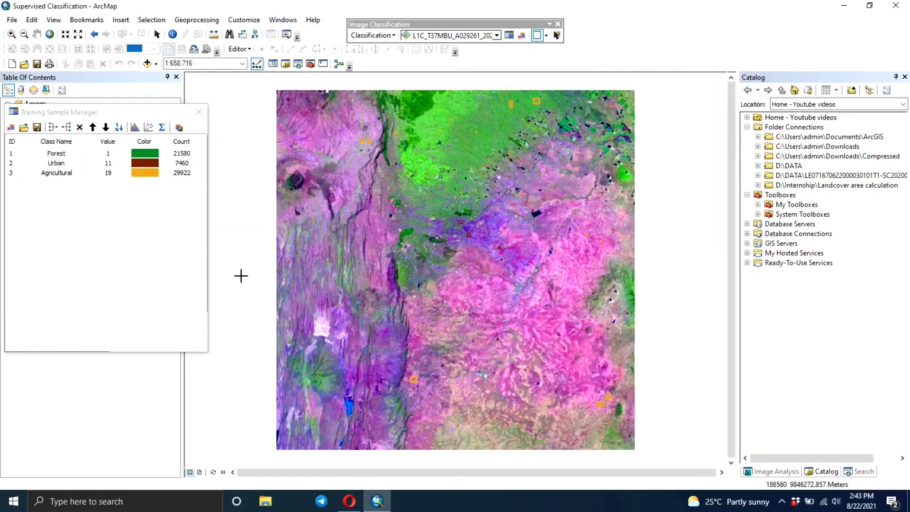
scroll(321, 397, "up", 1)
scroll(321, 397, "up", 3)
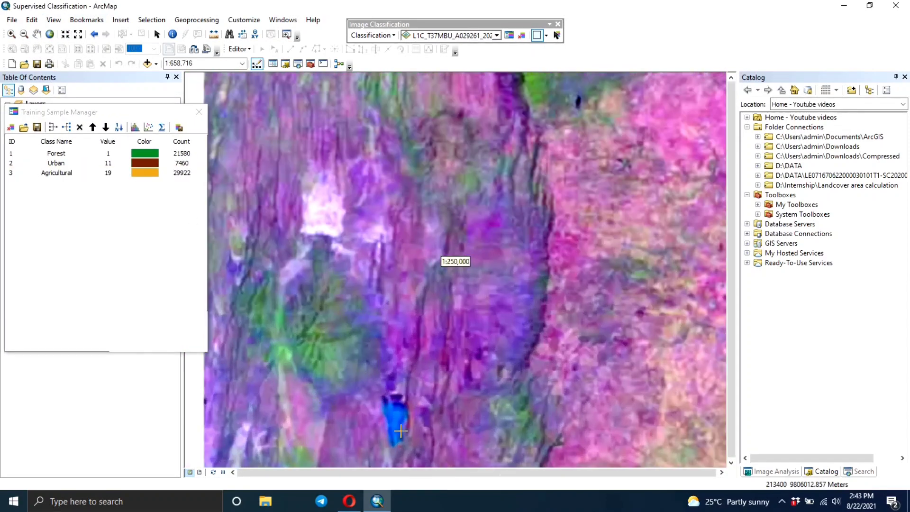
left_click_drag(356, 432, 334, 304)
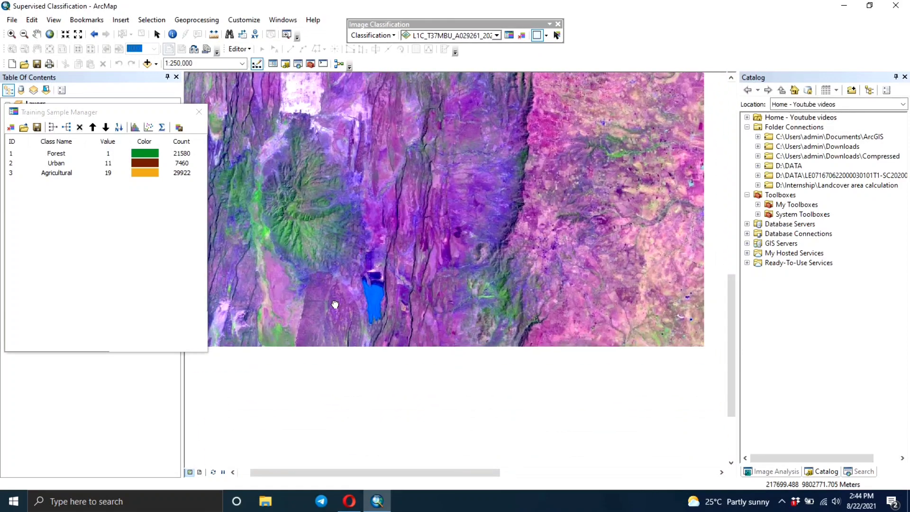
scroll(355, 307, "up", 4)
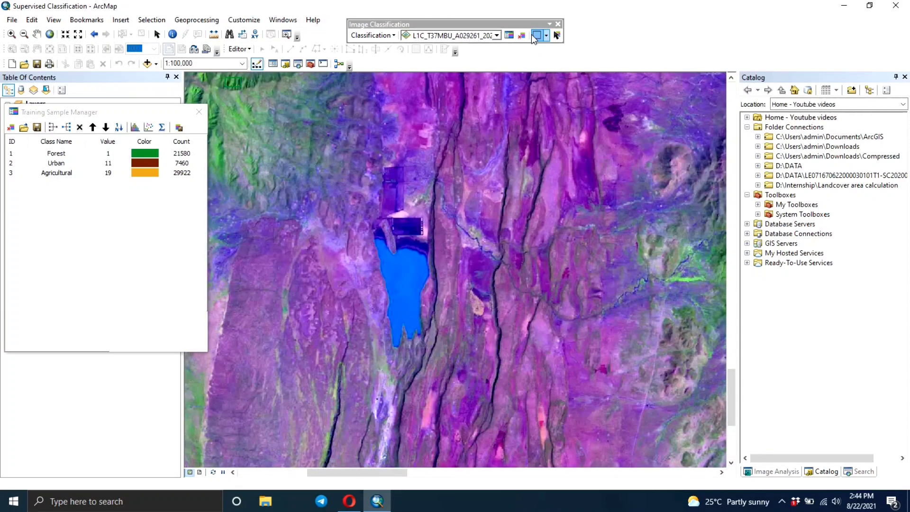
left_click(533, 35)
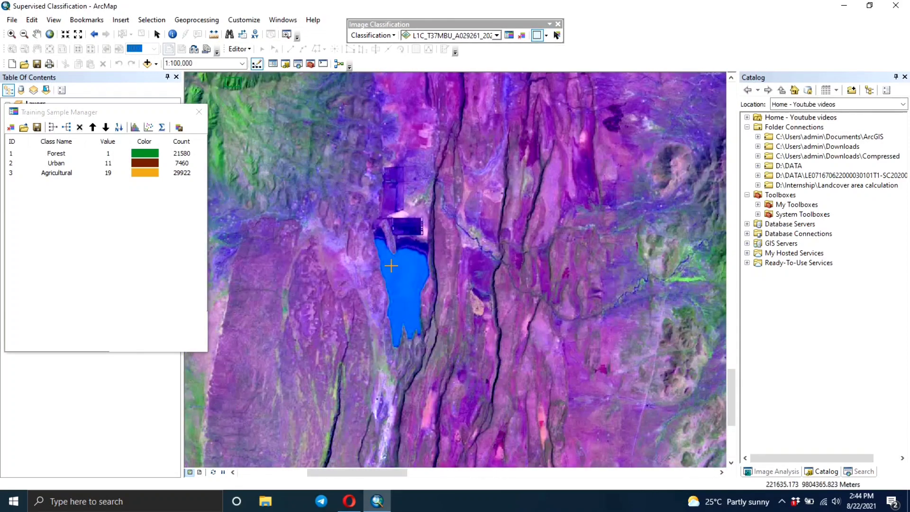
left_click_drag(390, 266, 416, 318)
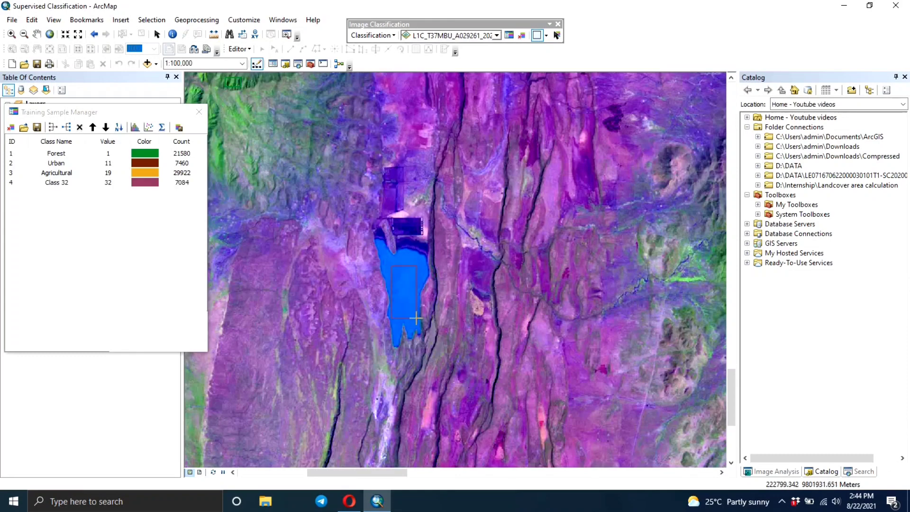
Draw two rectangular training samples on the small narrow blue lake at the image's southern edge, south of the large lake
scroll(399, 280, "down", 3)
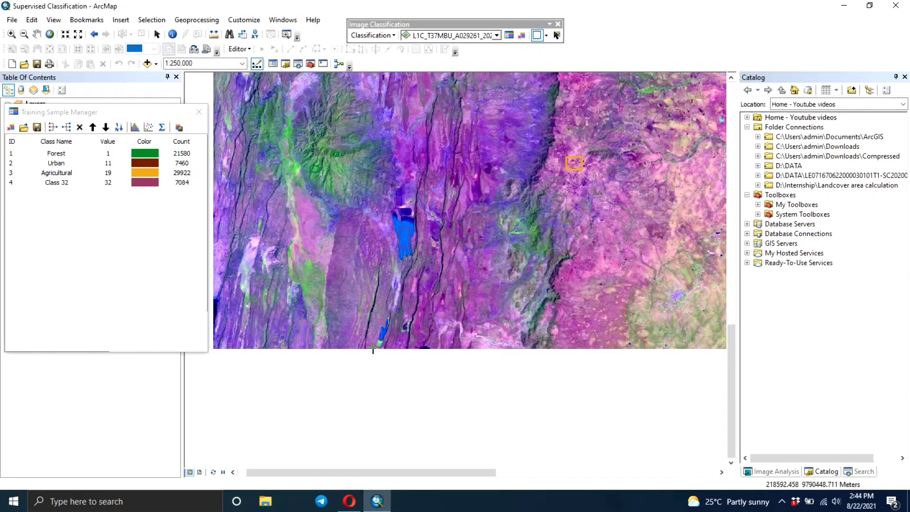
scroll(429, 250, "up", 6)
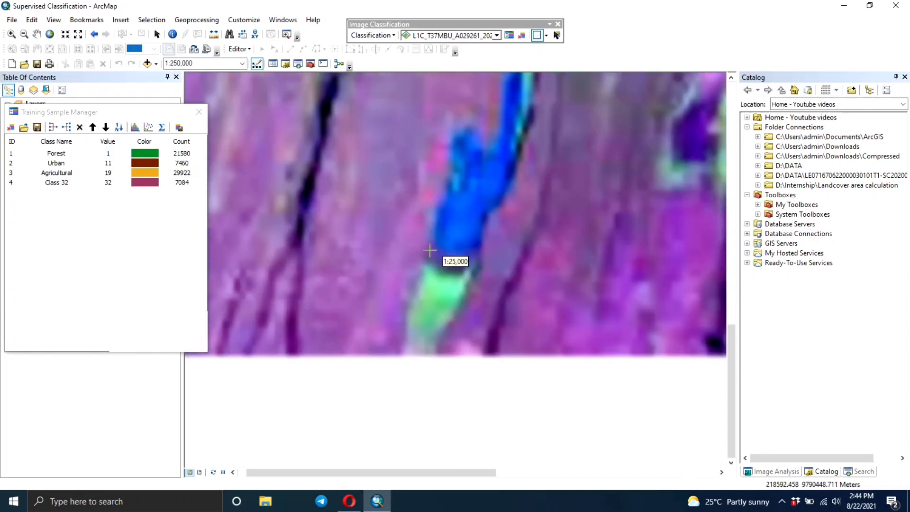
left_click_drag(456, 204, 470, 252)
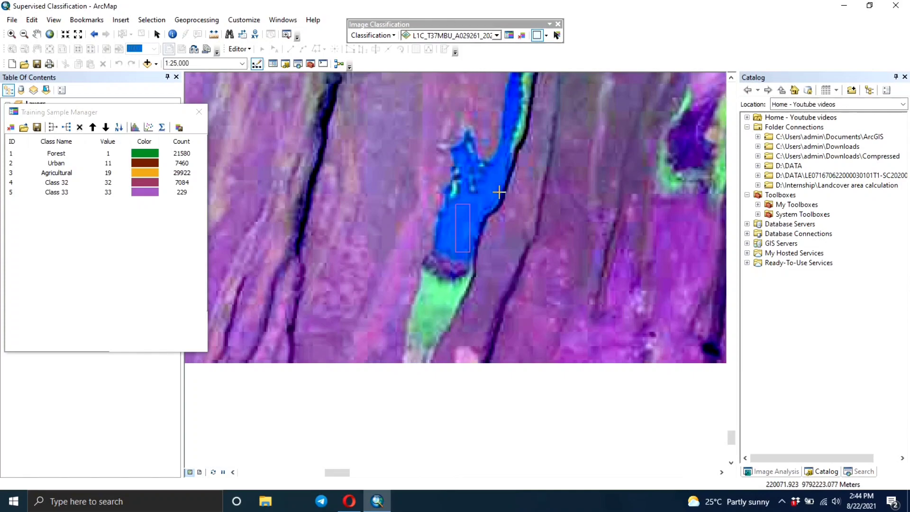
left_click_drag(491, 169, 370, 327)
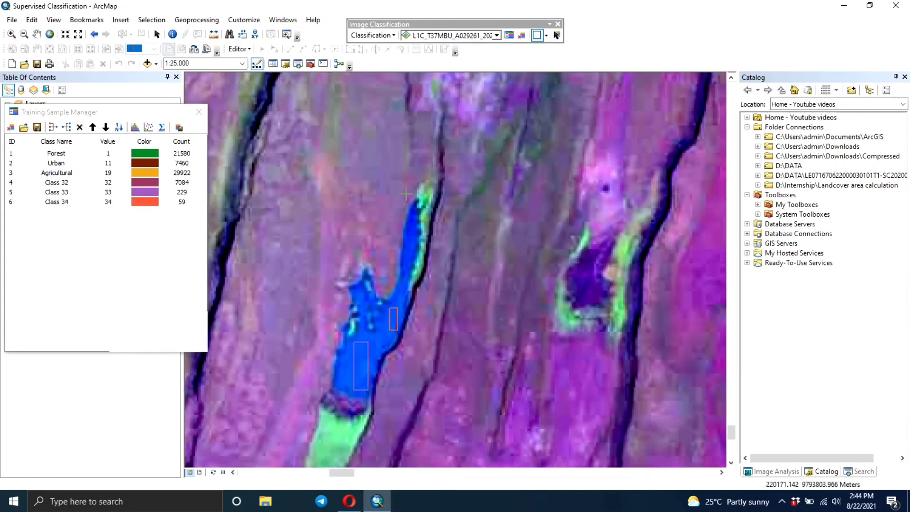
Merge the training samples Class 32, Class 33 and Class 34 into one class and name it Water
scroll(406, 193, "down", 3)
scroll(407, 194, "down", 3)
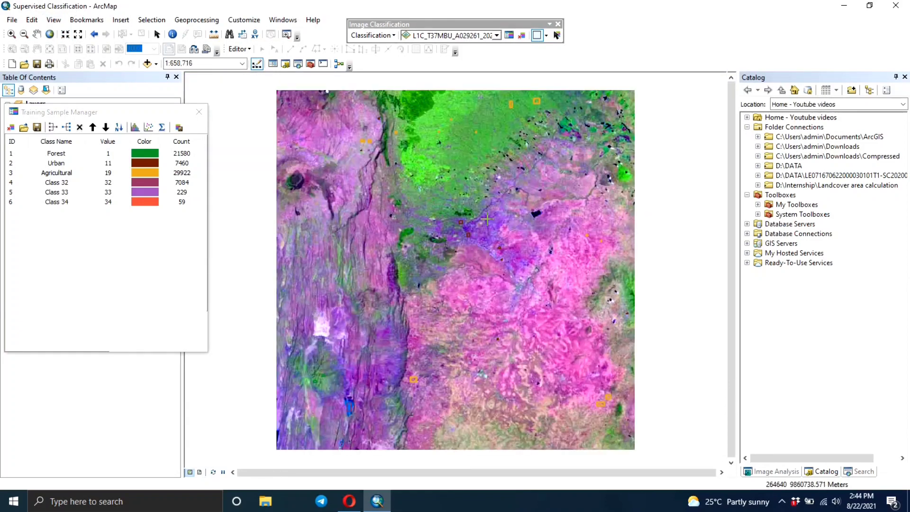
left_click_drag(465, 224, 438, 218)
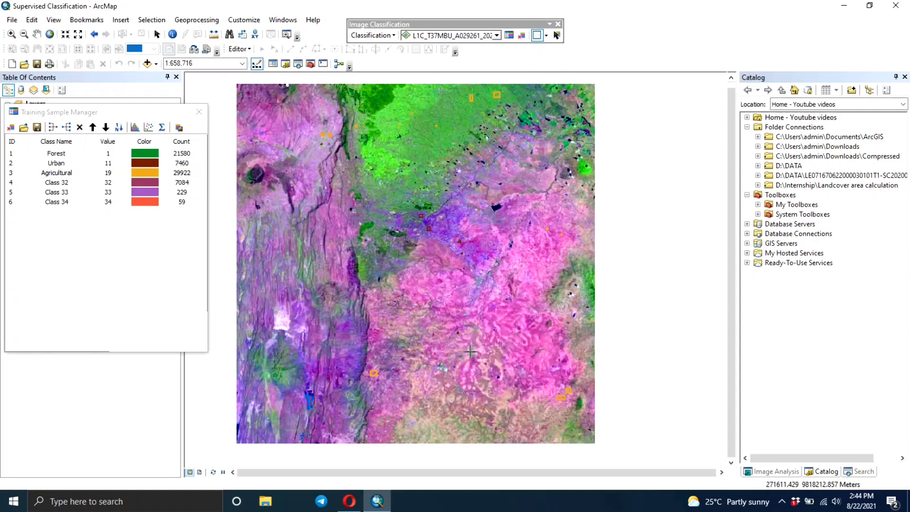
left_click_drag(95, 113, 464, 131)
left_click(379, 204)
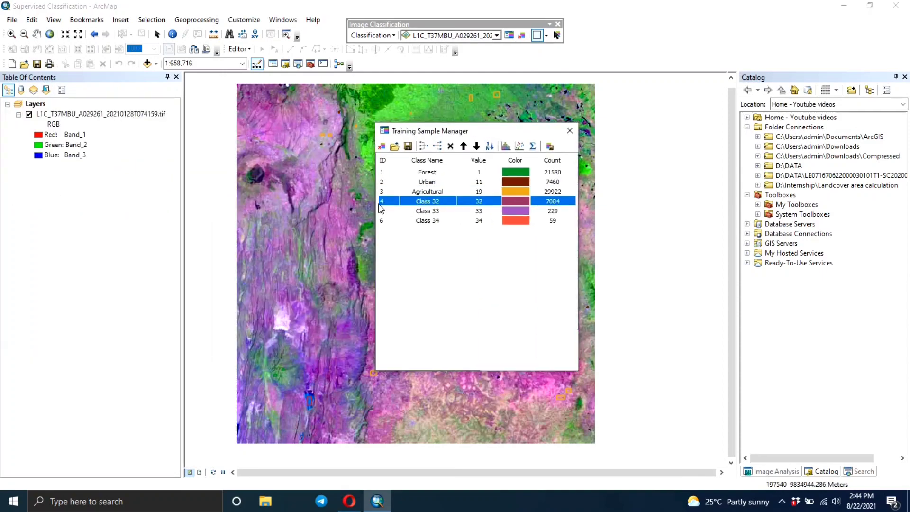
left_click_drag(383, 213, 383, 221)
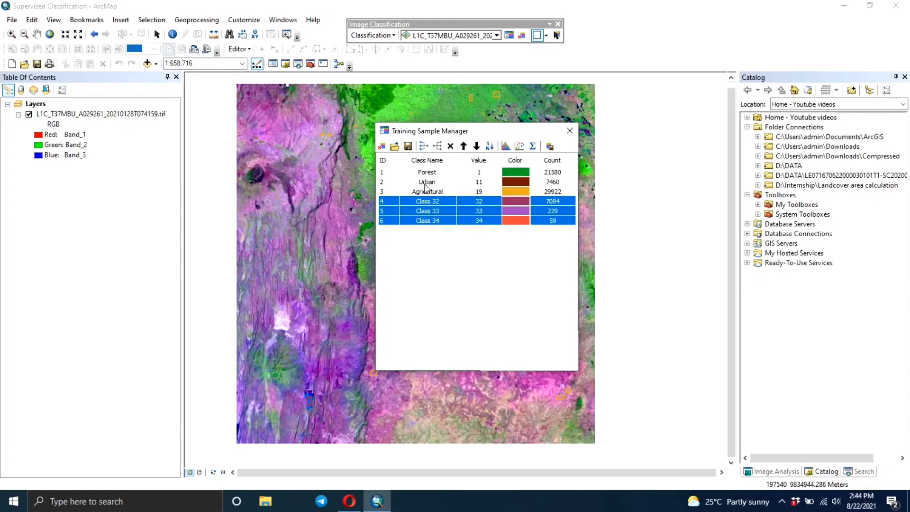
left_click(423, 145)
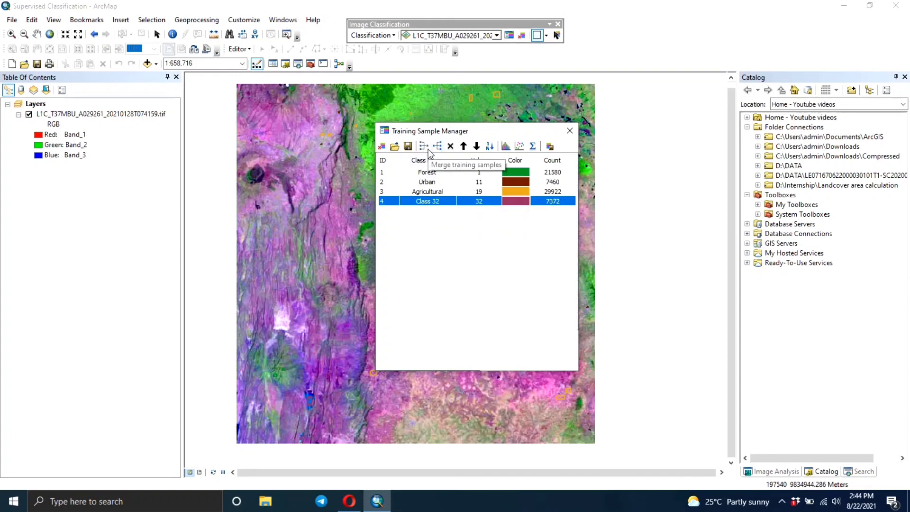
left_click(433, 201)
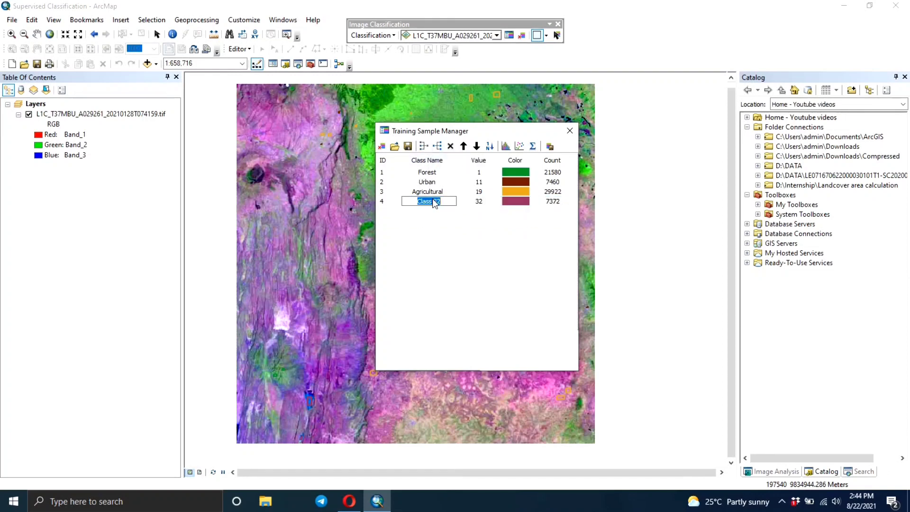
type("Water")
Set the Water class colour to light cyan and the Agricultural class colour to yellow
left_click(517, 202)
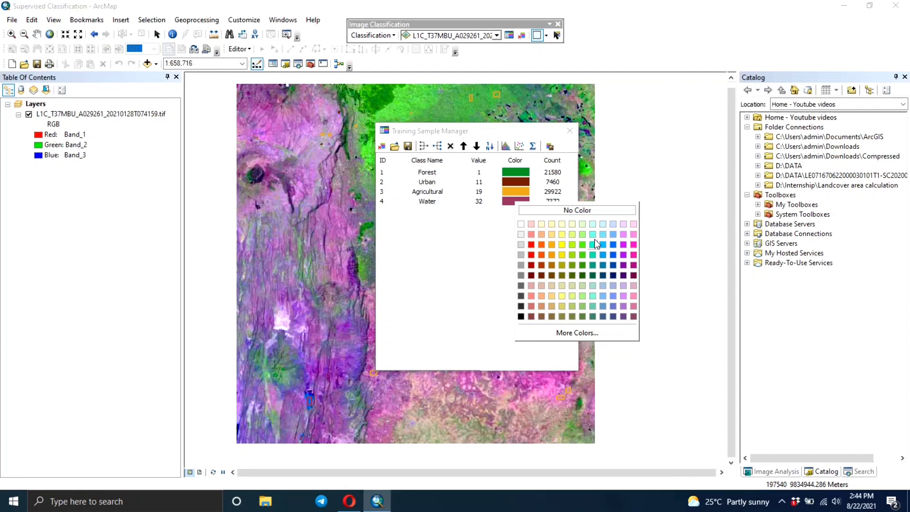
left_click(592, 235)
left_click(519, 193)
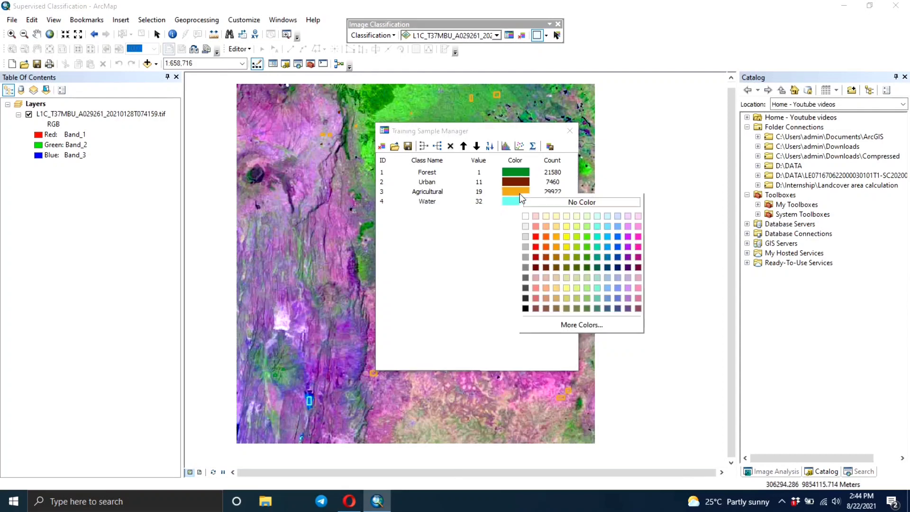
left_click(567, 236)
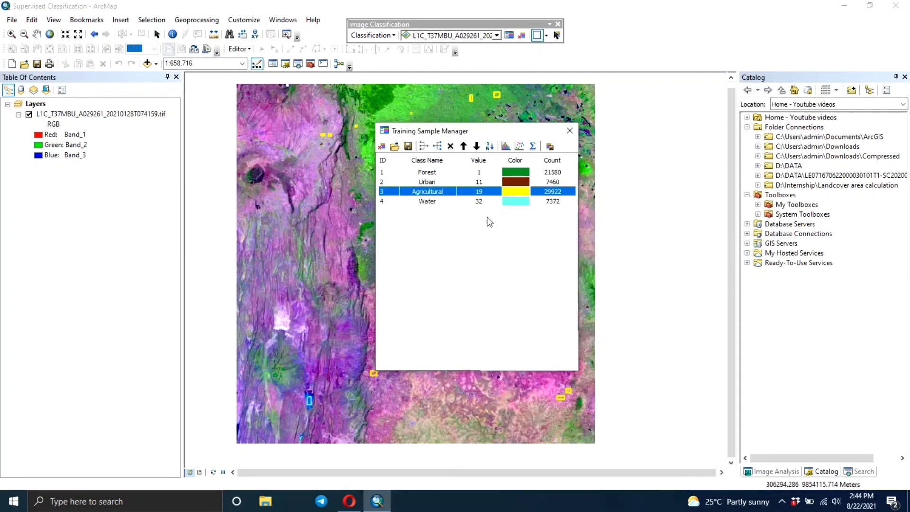